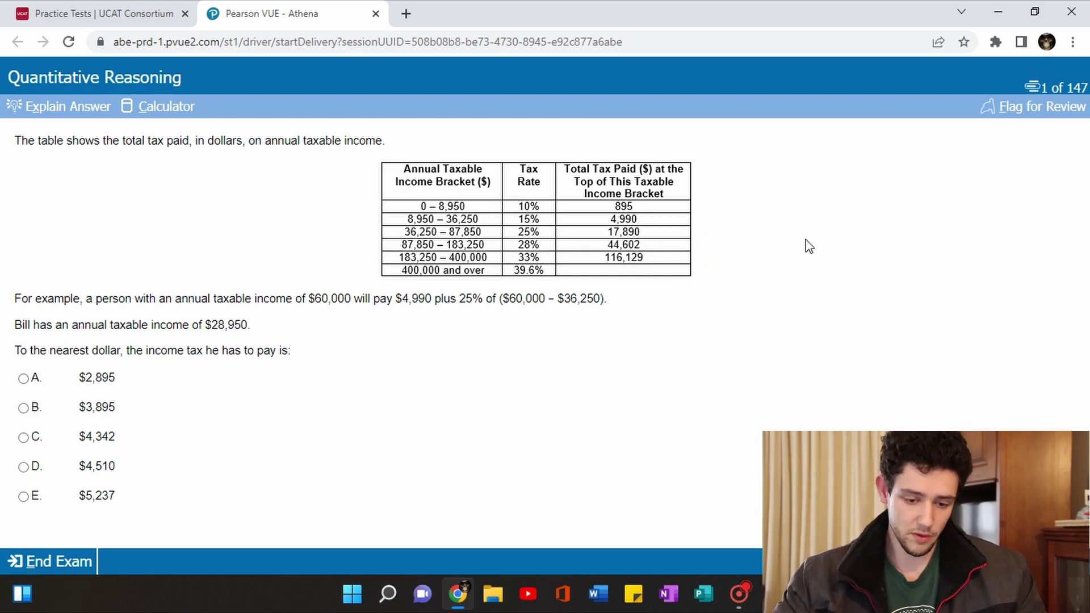
Try out the calculator, peek at question 2, then return to question 1.
key("alt+c")
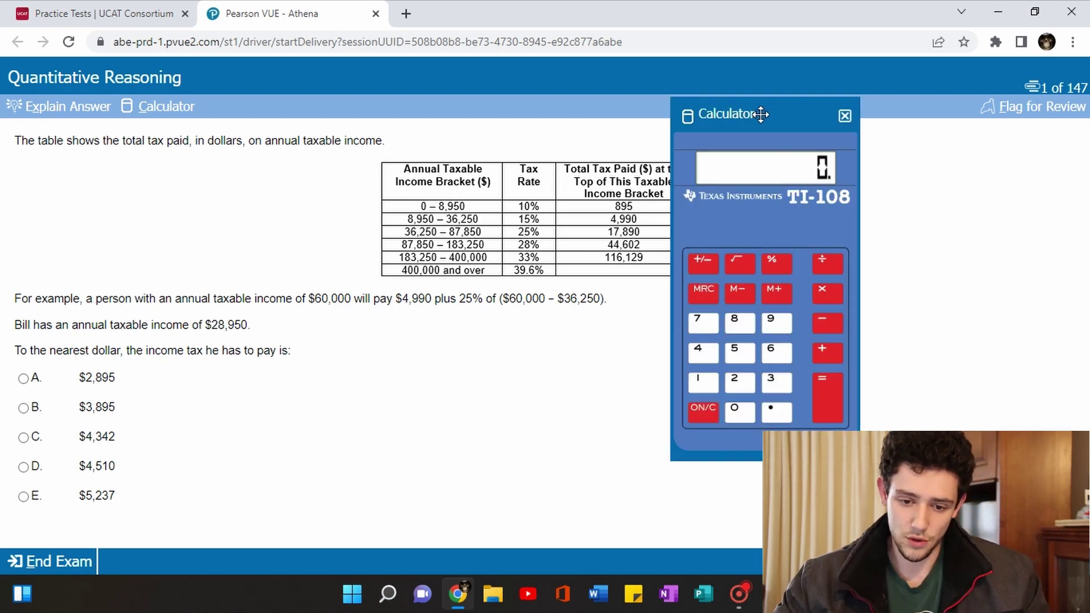
left_click_drag(764, 114, 812, 123)
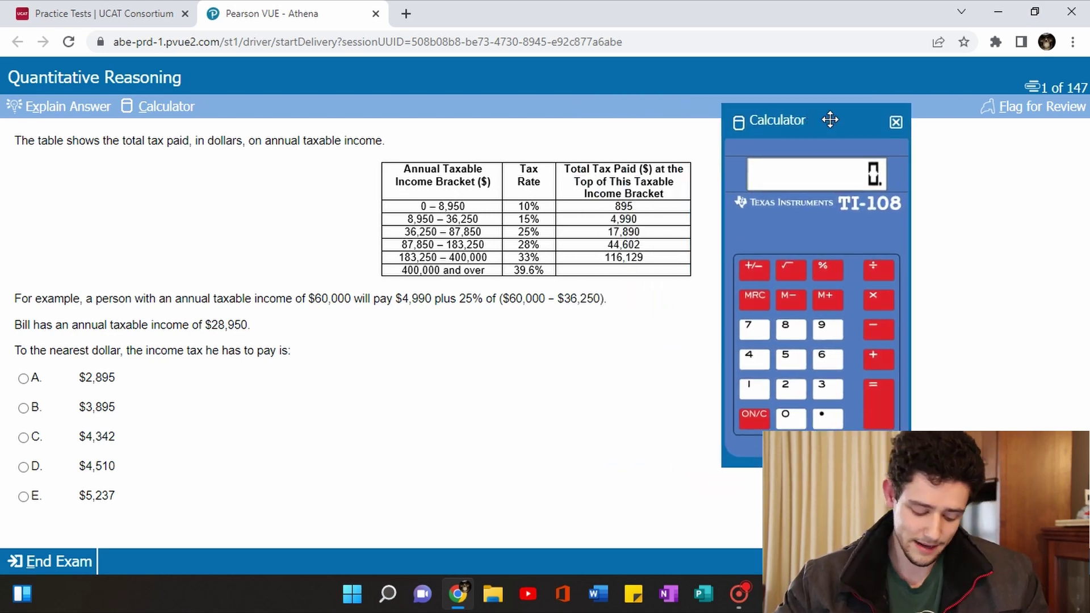
left_click(895, 123)
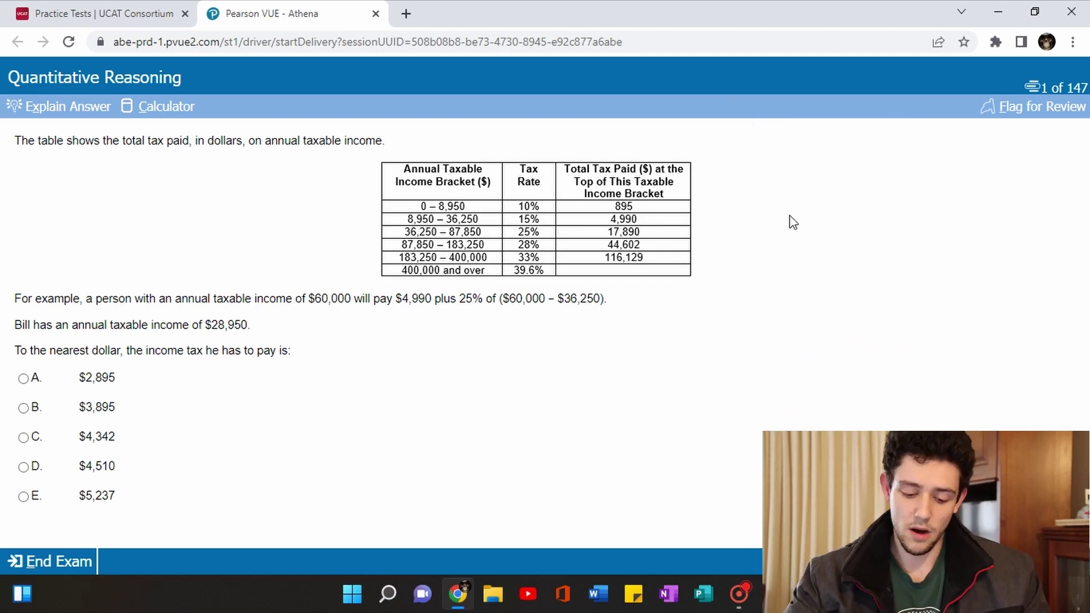
key("alt+n")
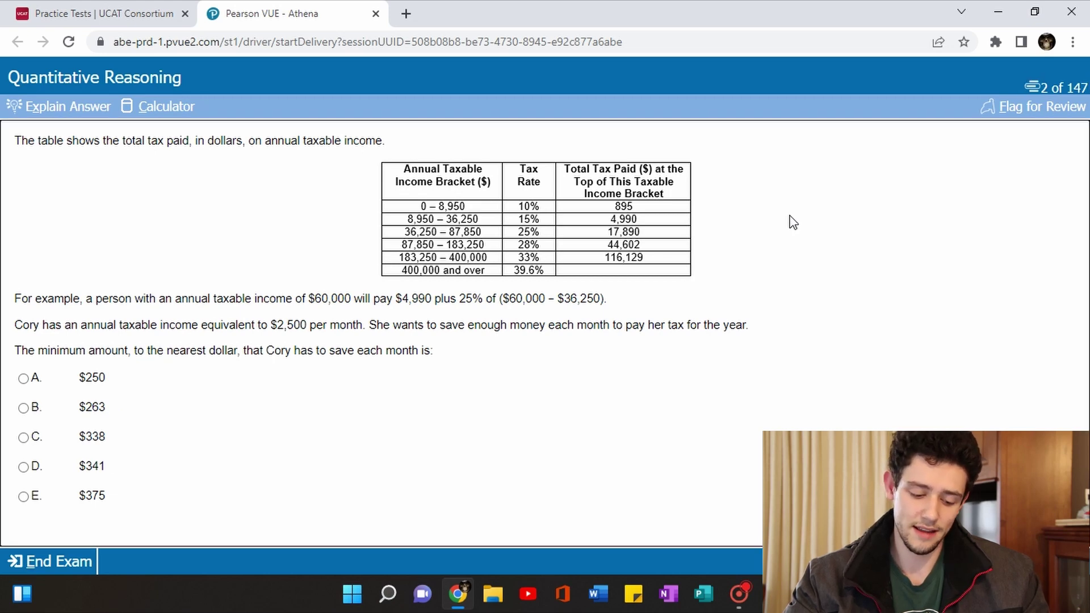
key("alt+p")
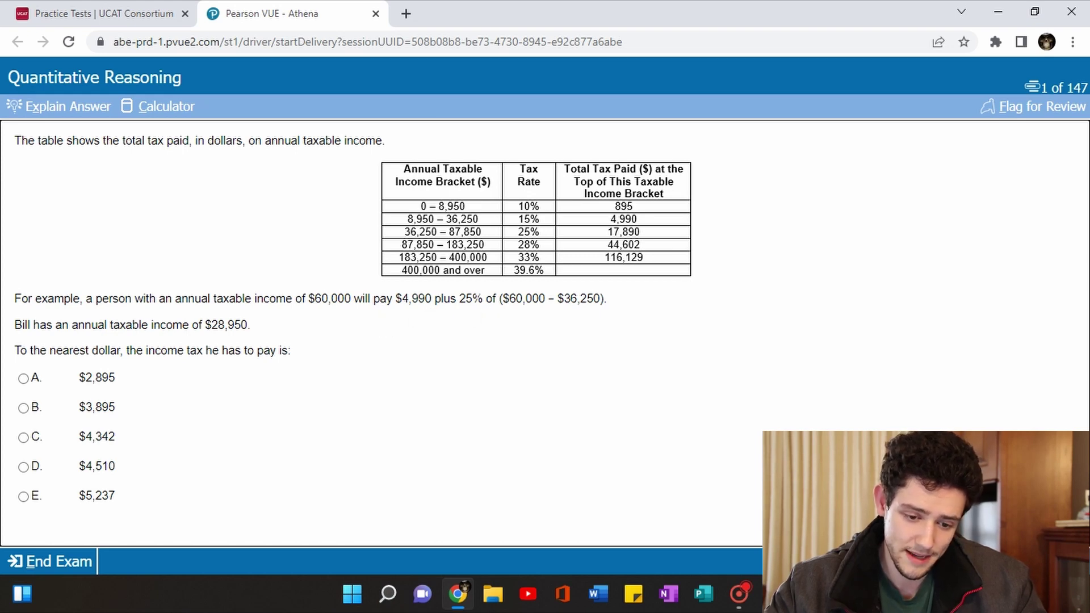
Highlight and clear the example income difference and Bill's taxable income figure.
left_click_drag(501, 298, 592, 299)
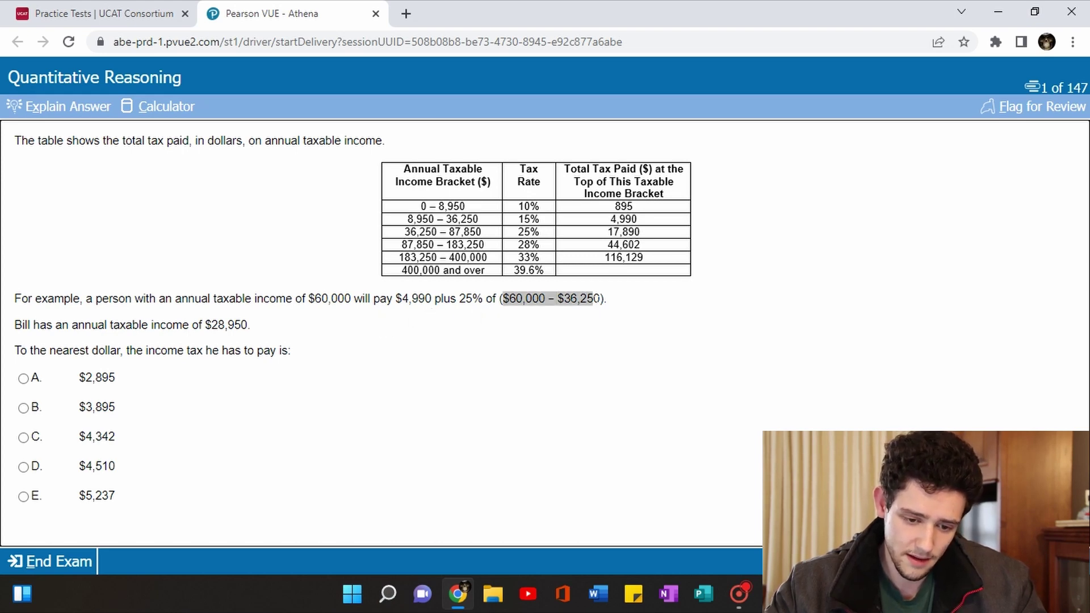
left_click(596, 298)
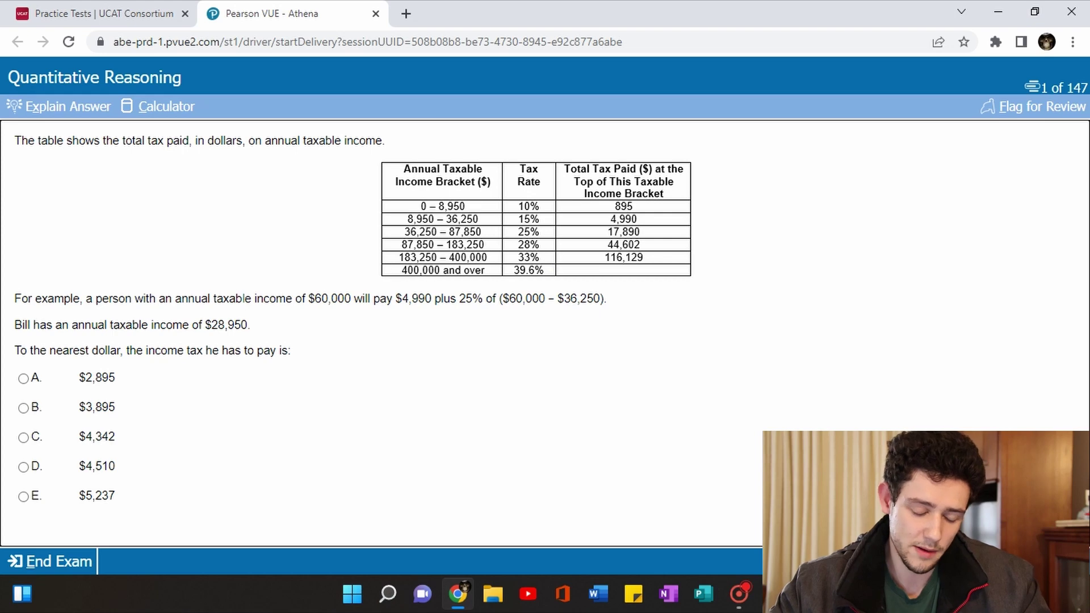
left_click_drag(206, 325, 242, 324)
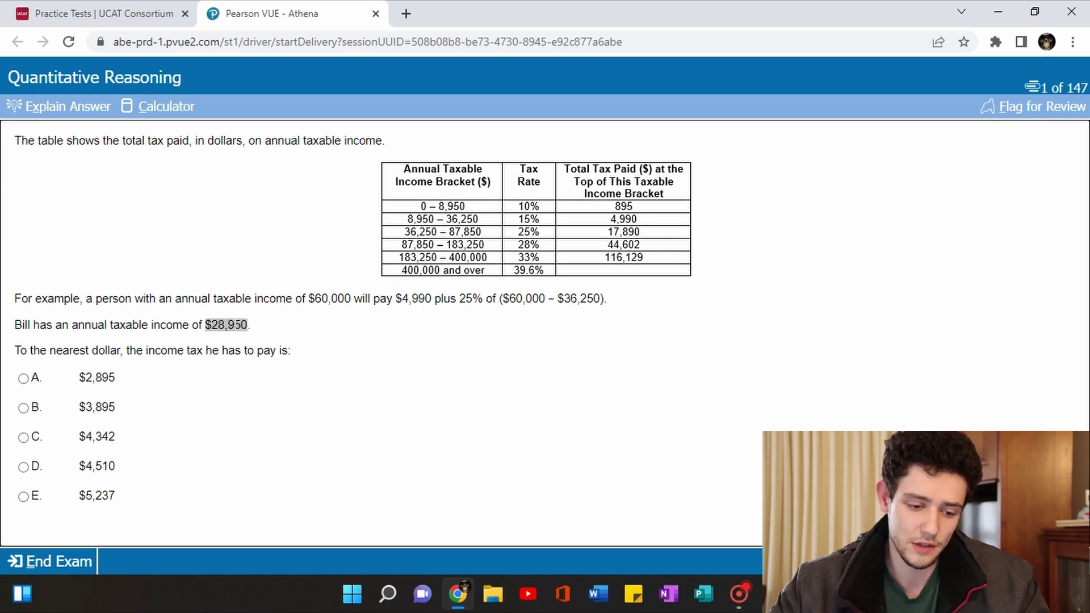
left_click(262, 328)
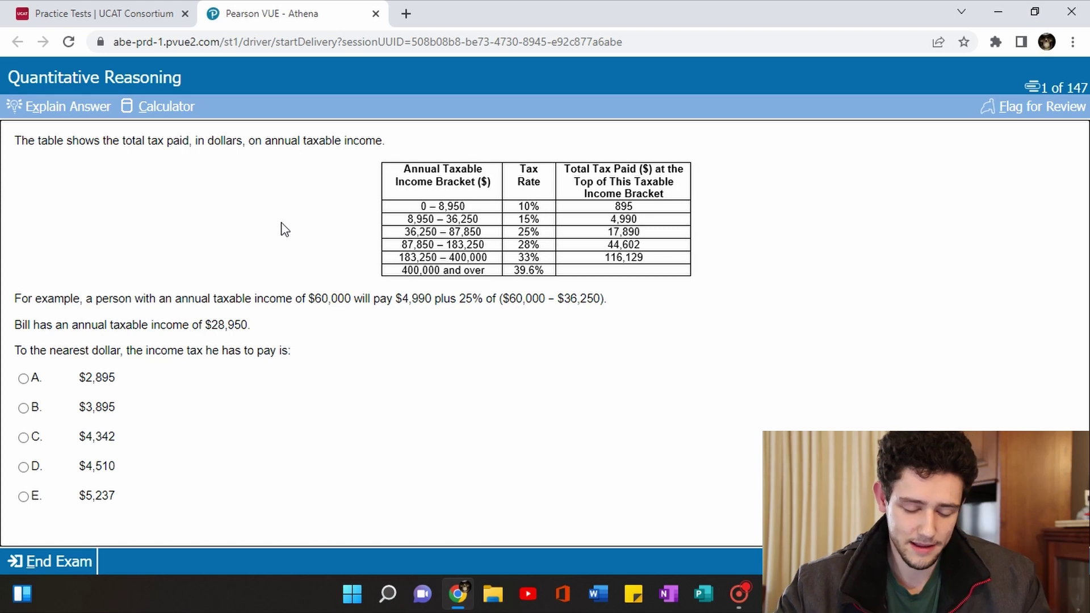
Calculate 0.15 × 20000 = 3000 on the calculator and advance to question 2.
key("alt+c")
left_click_drag(774, 104, 888, 115)
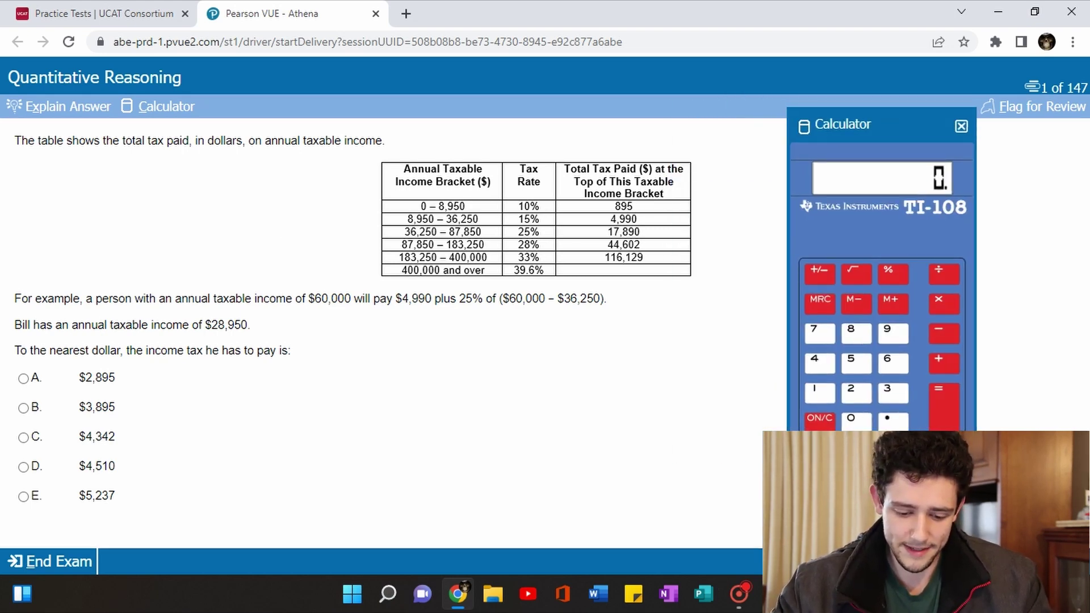
type(".15")
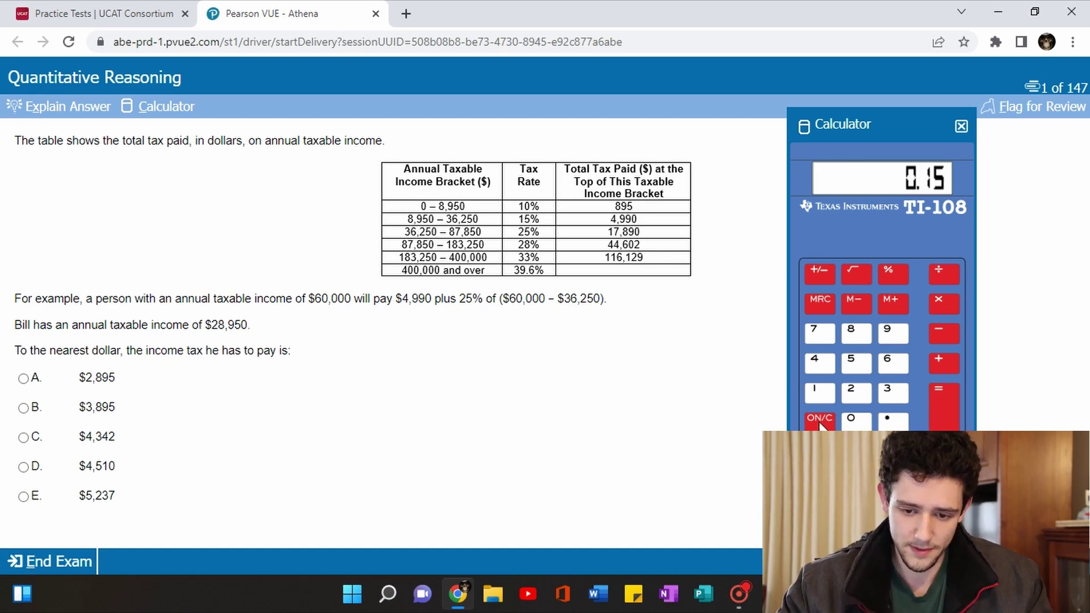
type("*20")
type("000")
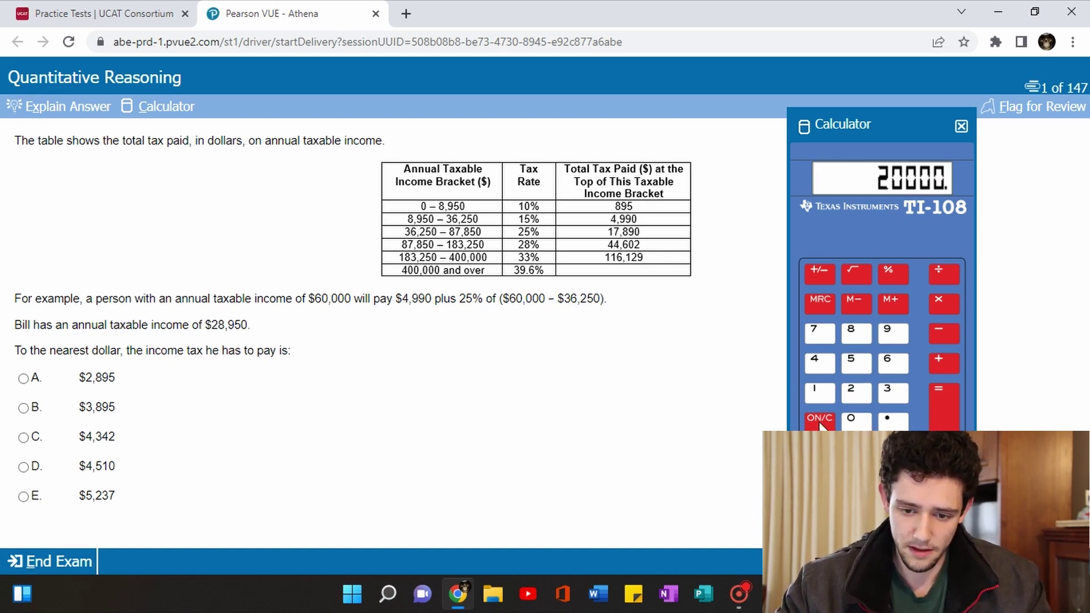
key("Return")
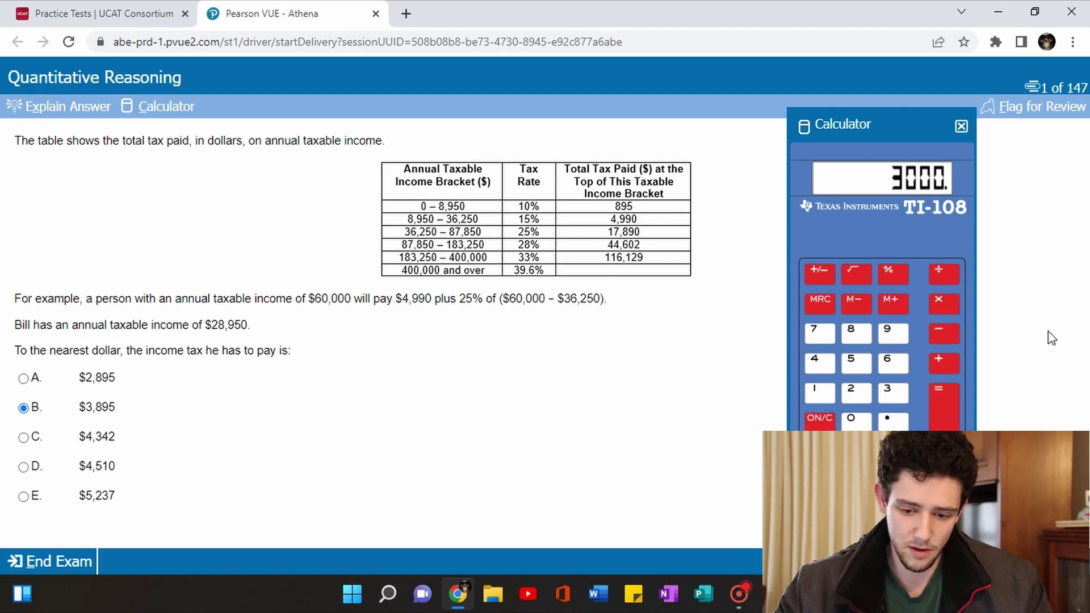
key("alt+n")
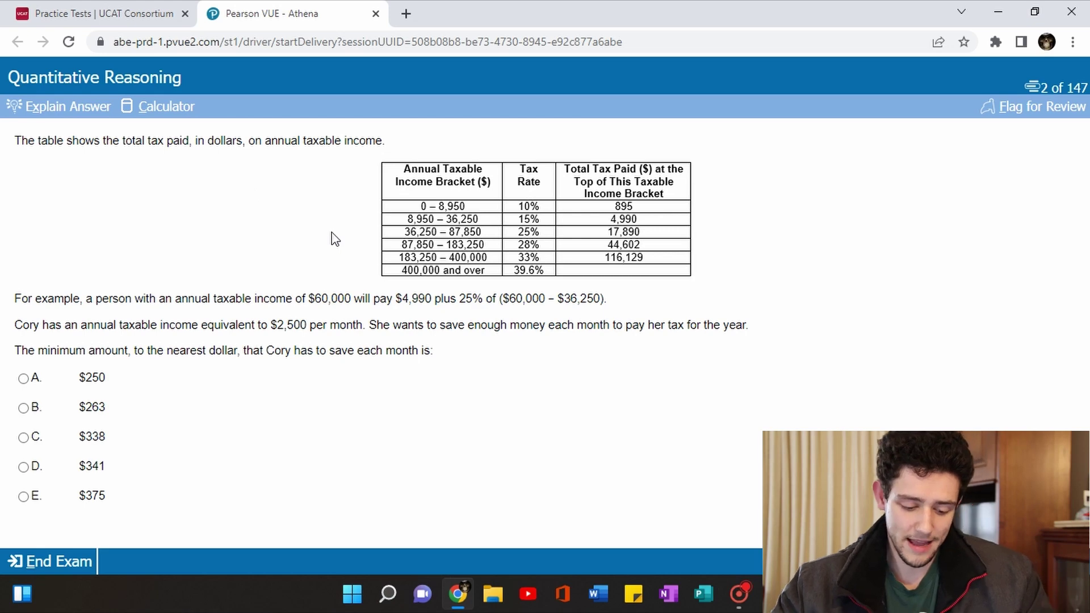
Compute Cory's annual income, 2500 × 12 = 30000, on a cleared calculator.
key("alt+c")
left_click_drag(766, 123, 914, 134)
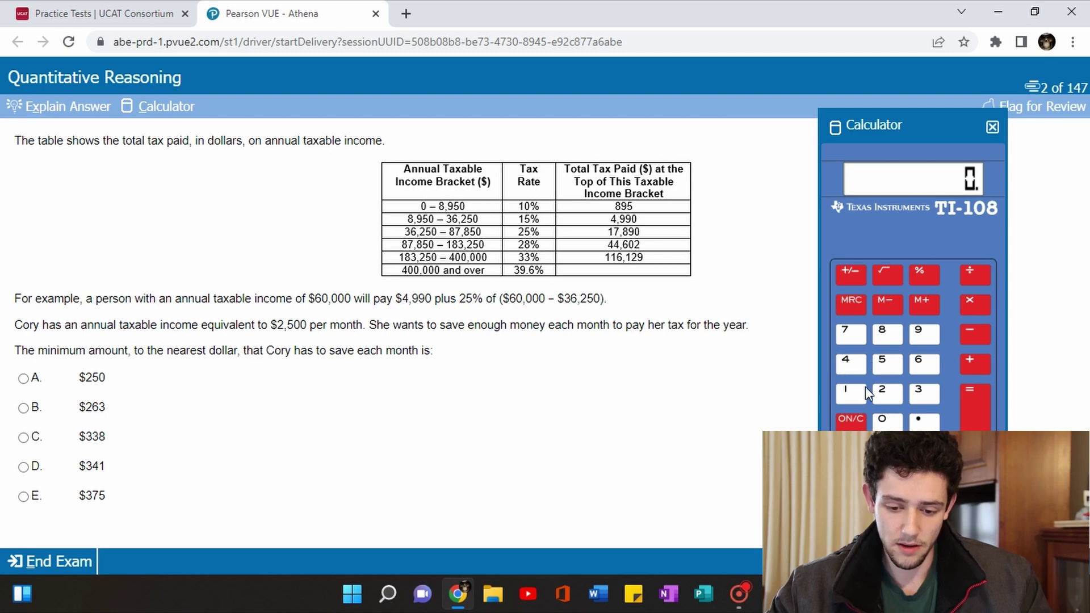
left_click(851, 426)
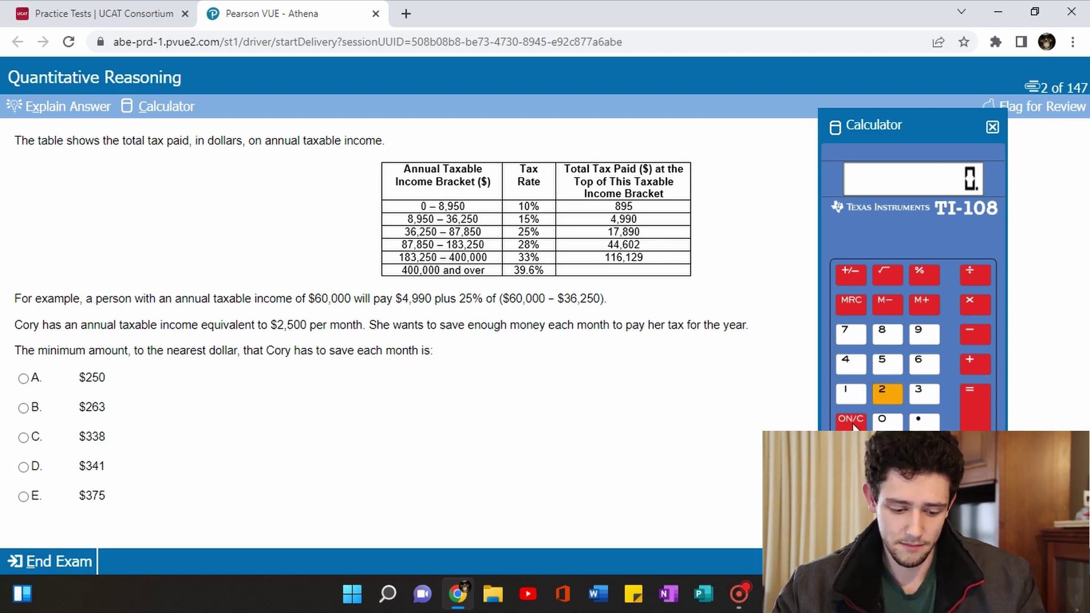
type("2500")
key("asterisk")
type("12")
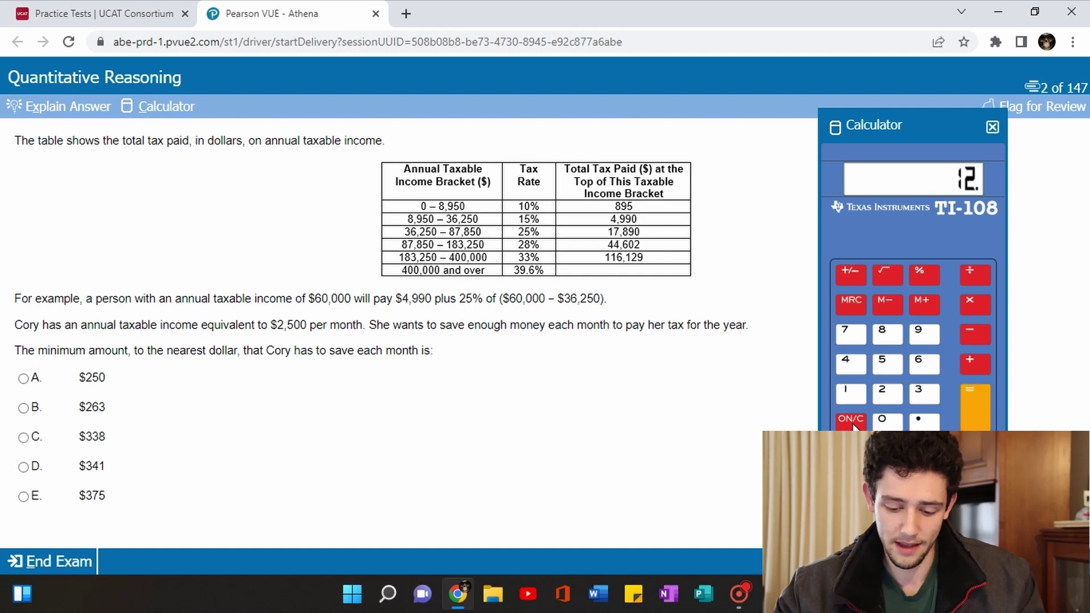
key("Return")
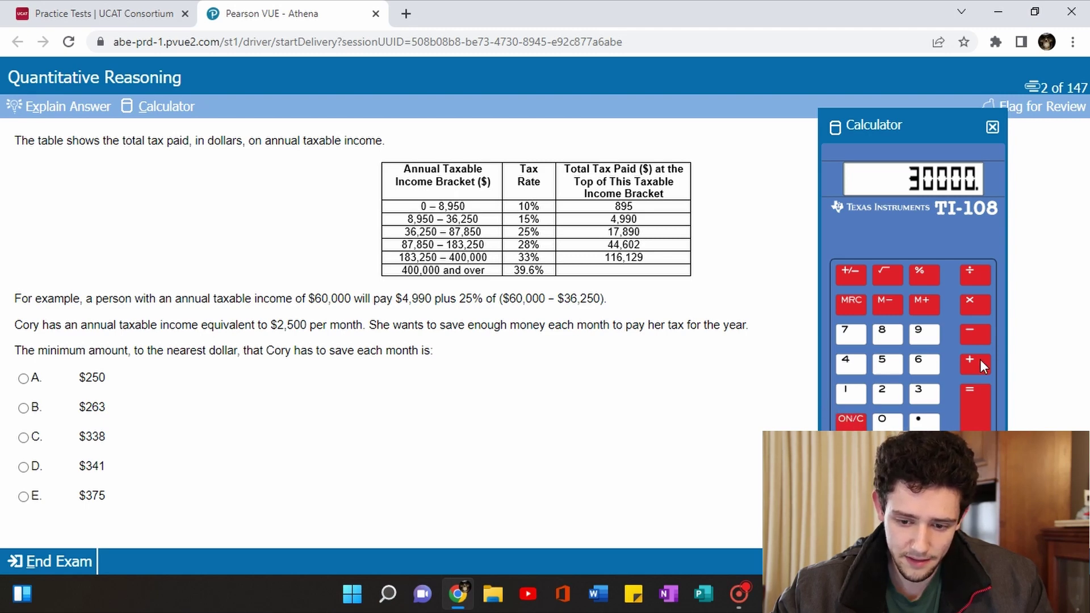
Subtract 8950, take 15%, add 895, divide by 12, and pick option C, $338.
type("8")
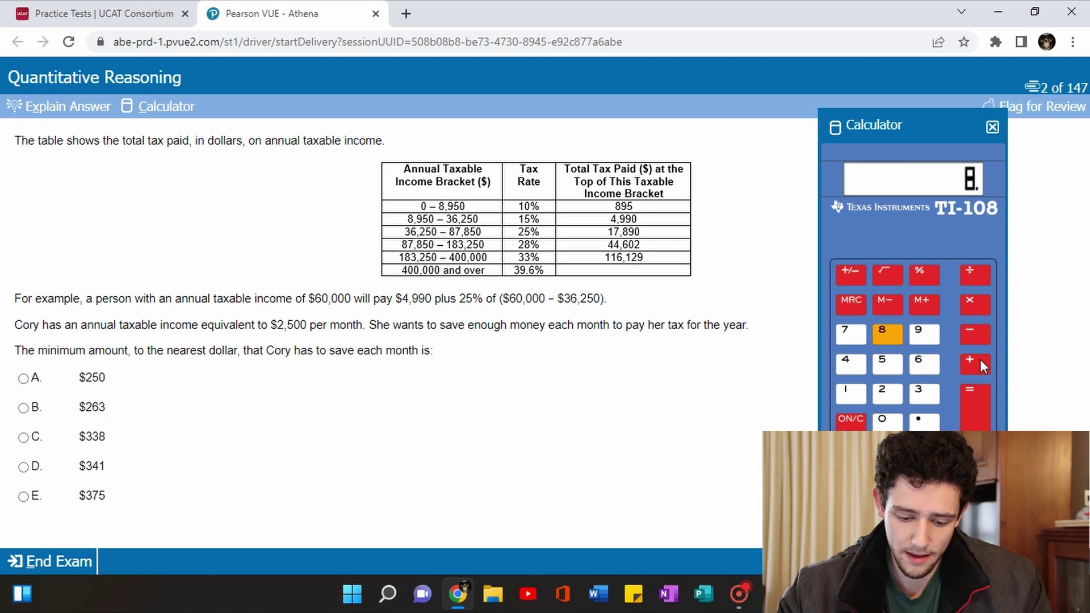
type("950")
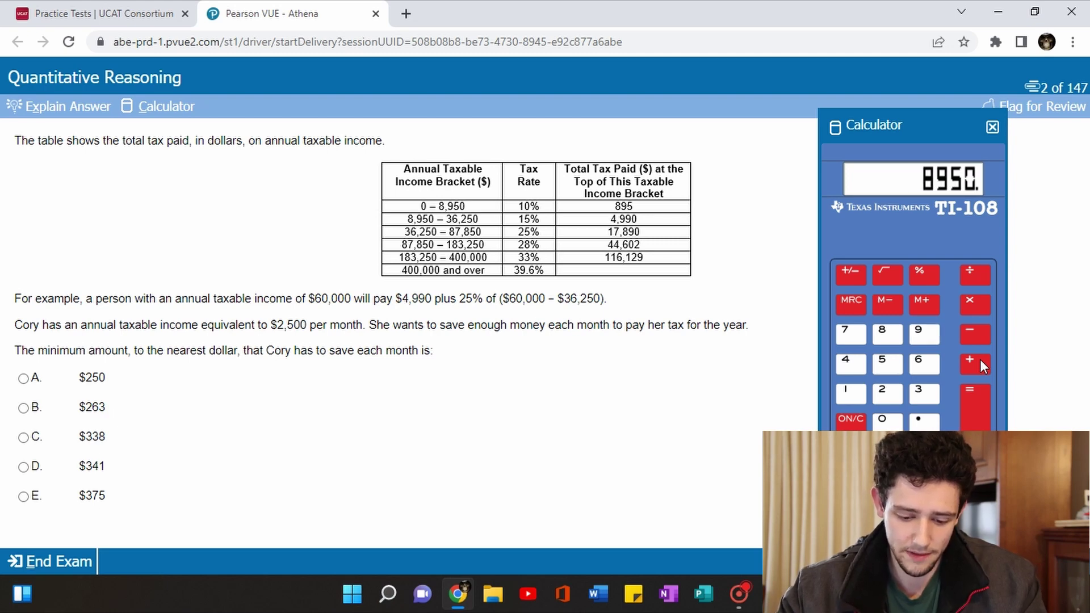
key("Return")
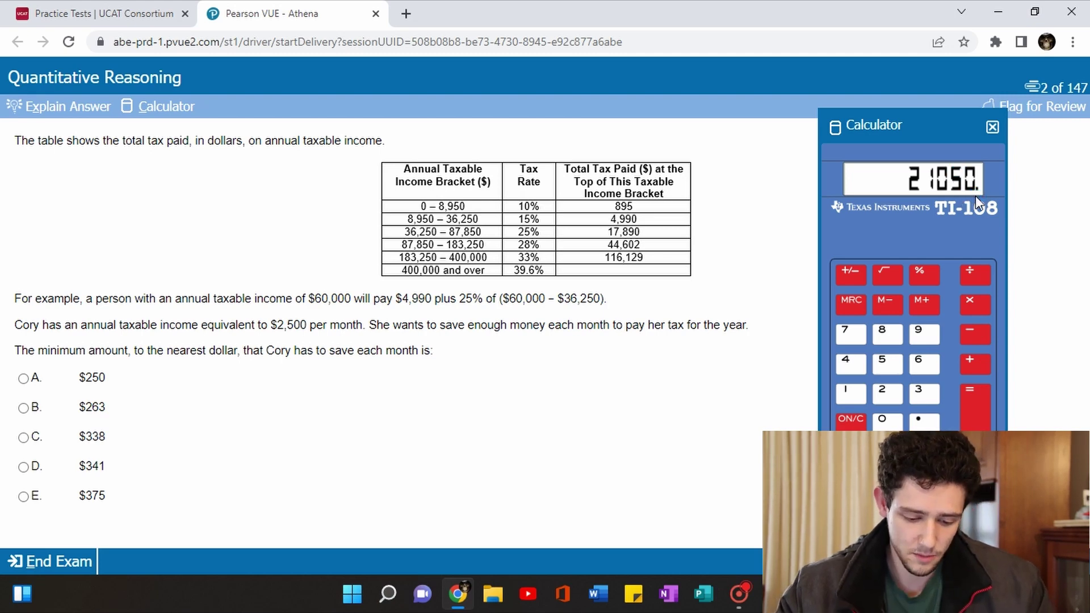
type(".15")
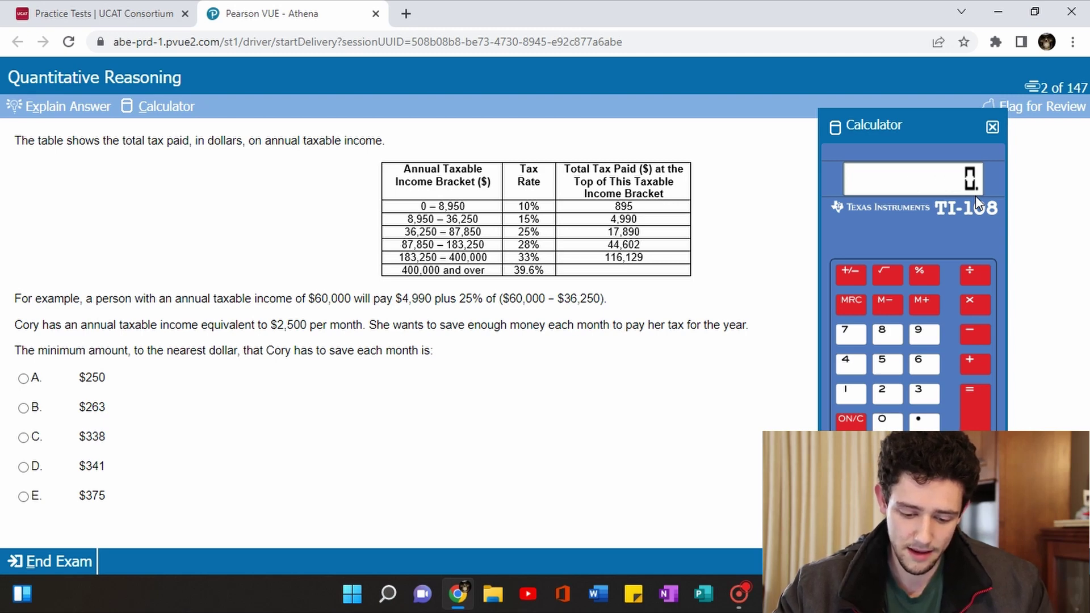
key("Return")
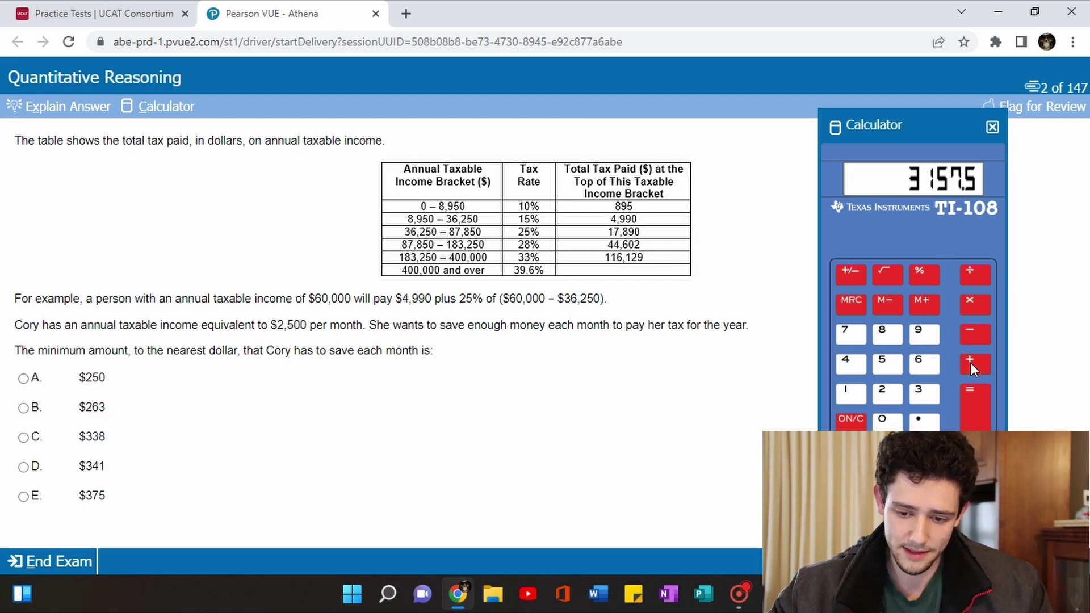
type("8")
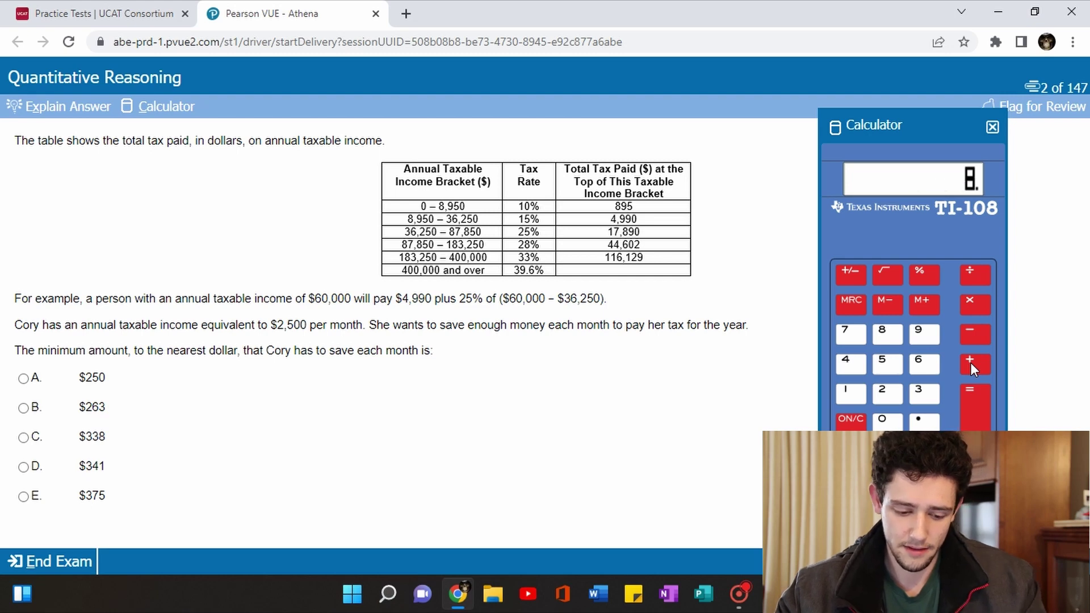
type("95")
key("Return")
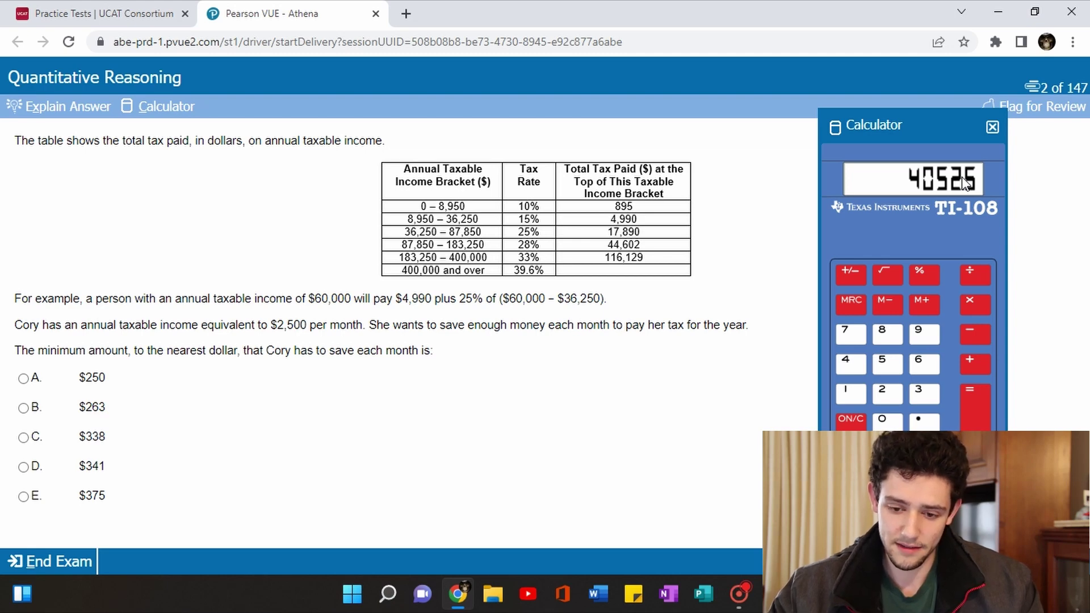
type("/12")
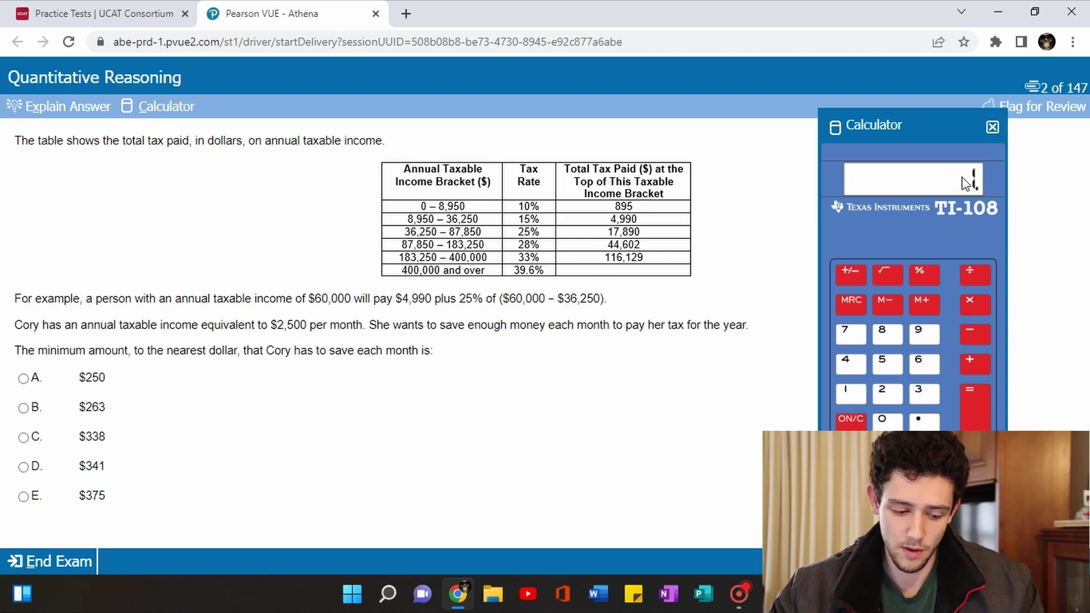
key("Return")
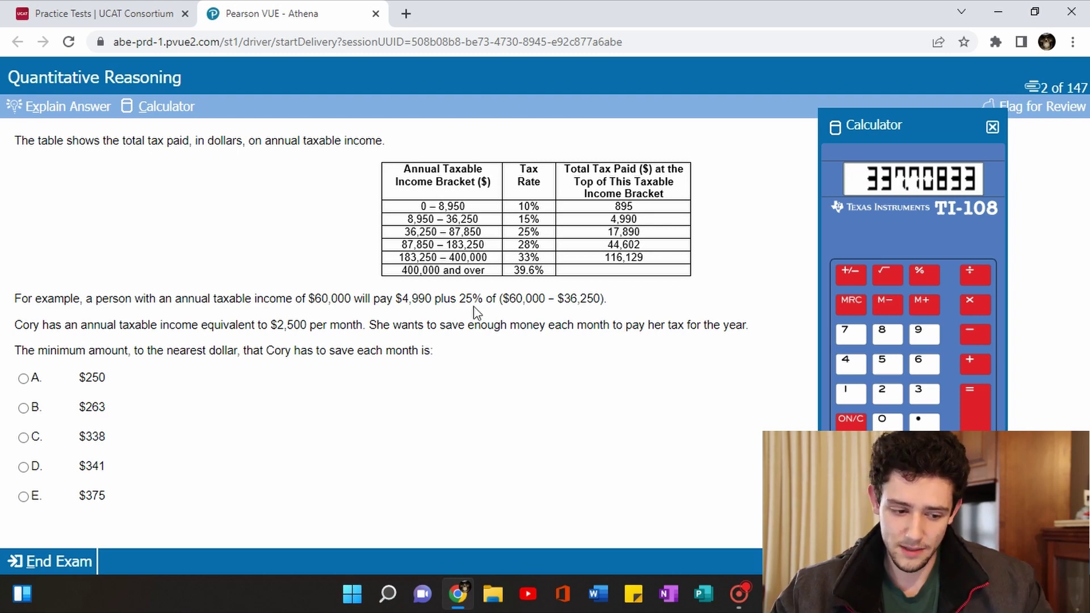
left_click(24, 438)
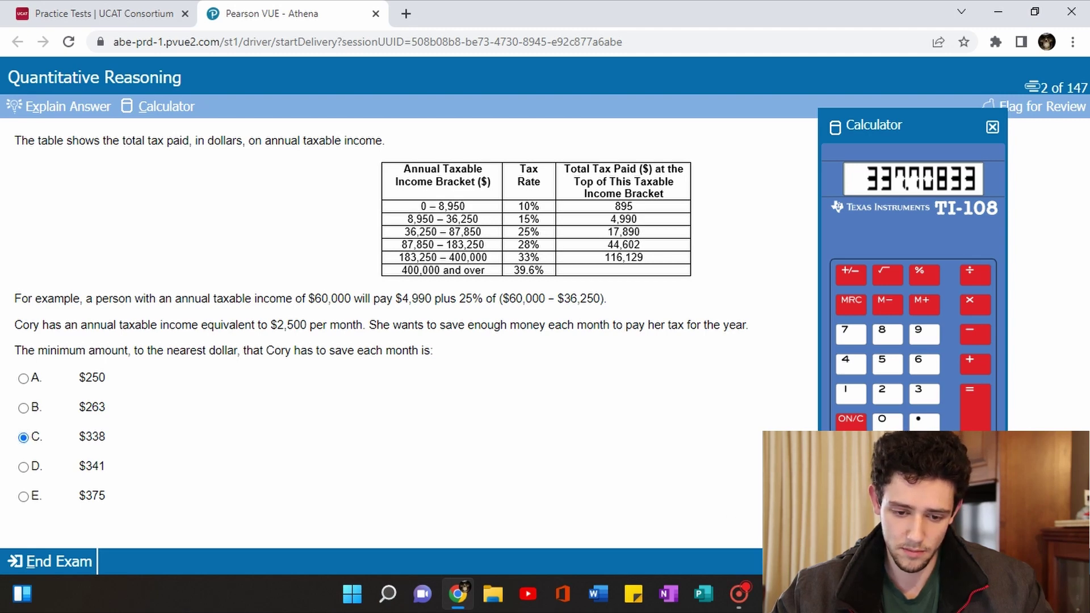
Go to question 3 and briefly highlight Omar's $36,250 income.
key("alt+n")
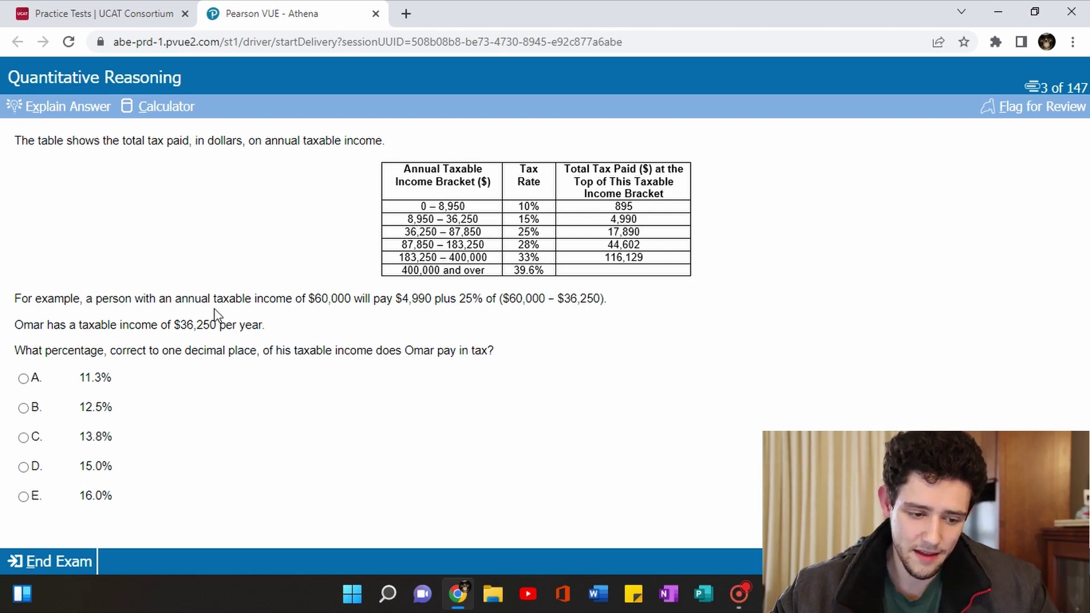
left_click_drag(181, 325, 216, 325)
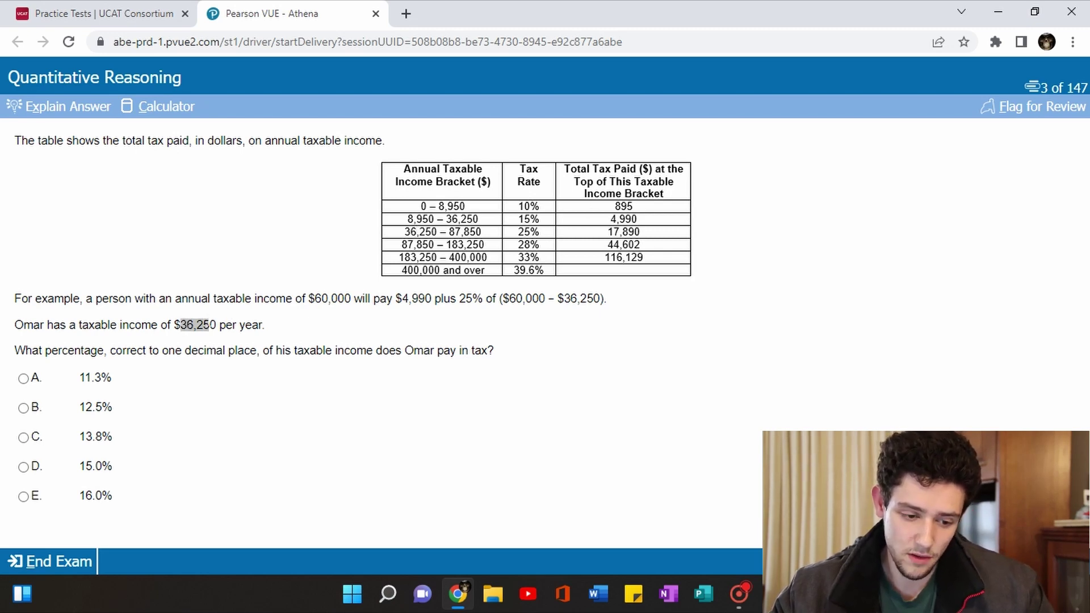
left_click(254, 319)
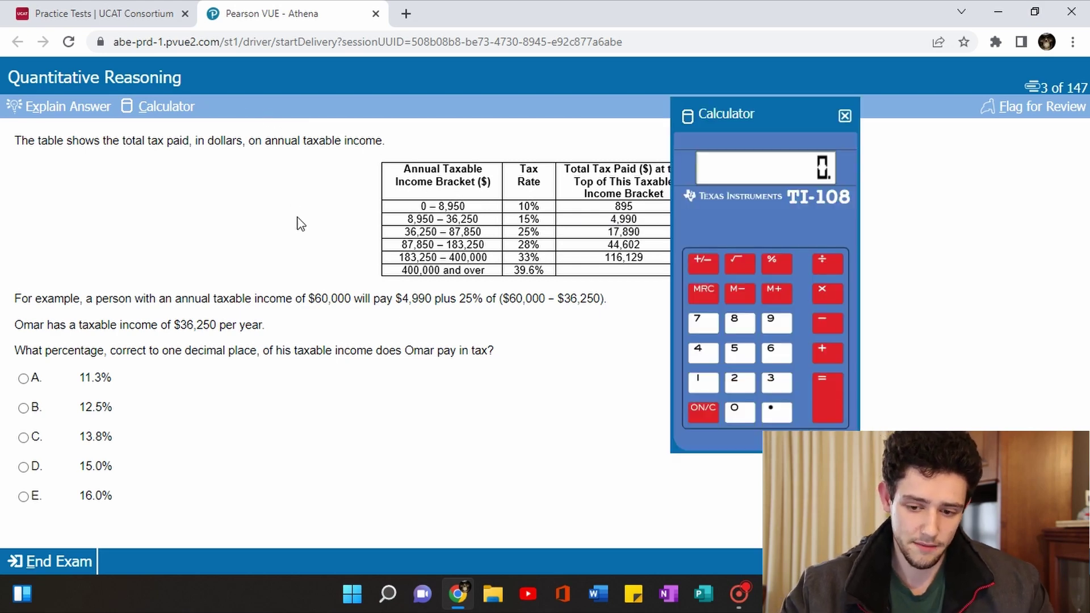
Divide 4990 by 36250 (0.1377), choose 13.8%, and advance to question 4.
left_click_drag(761, 124, 864, 147)
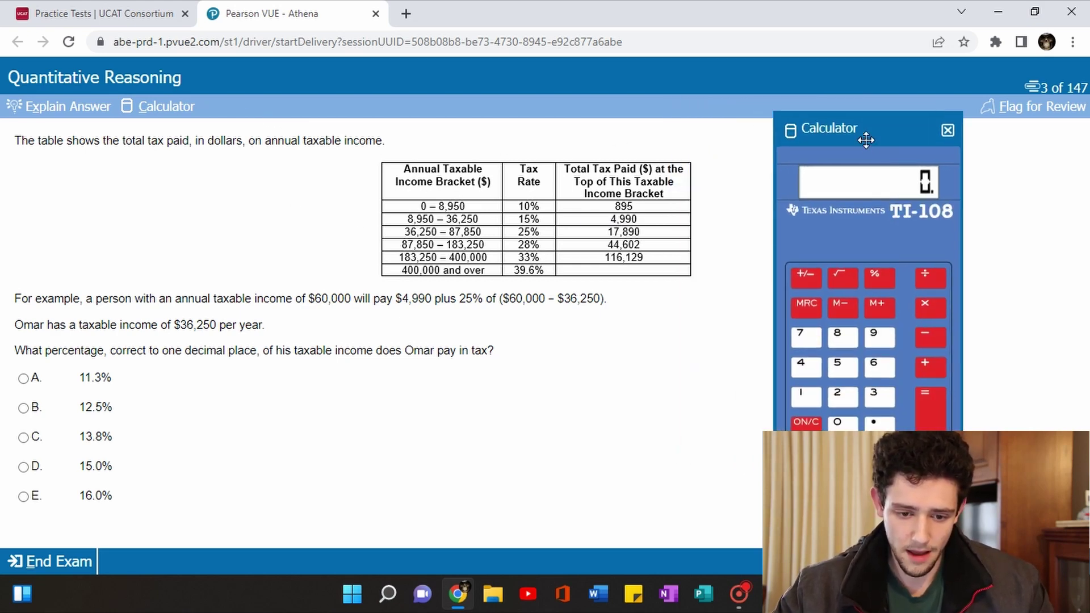
type("4990")
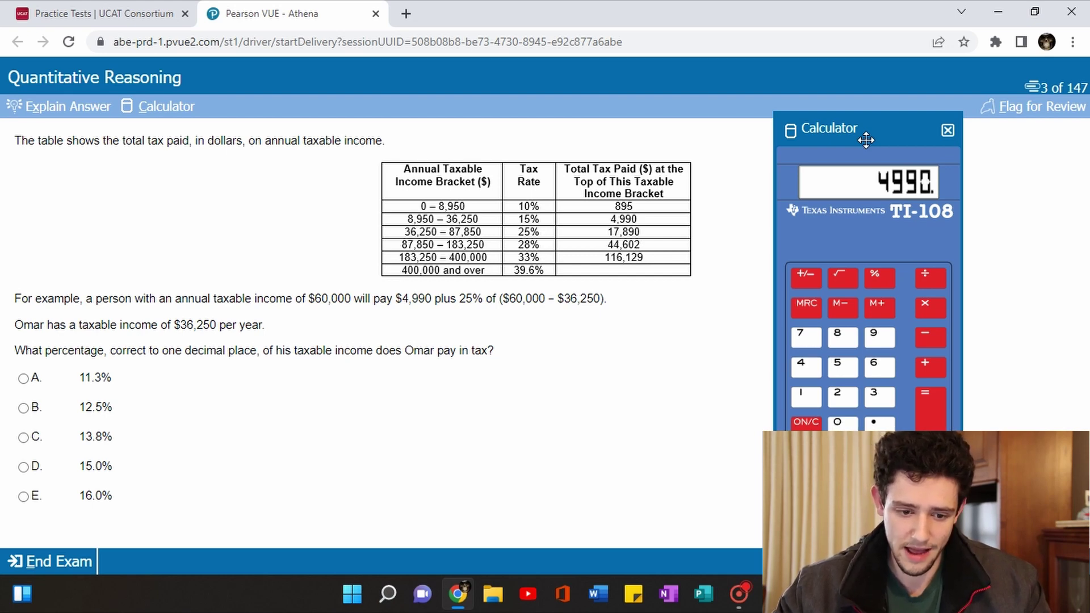
key("slash")
type("3")
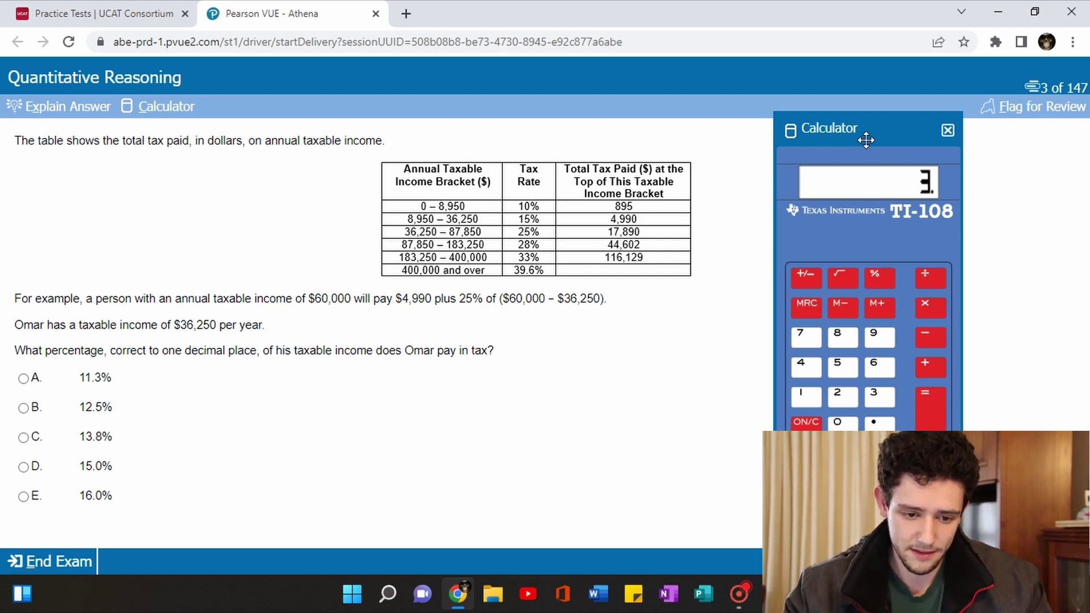
type("6250")
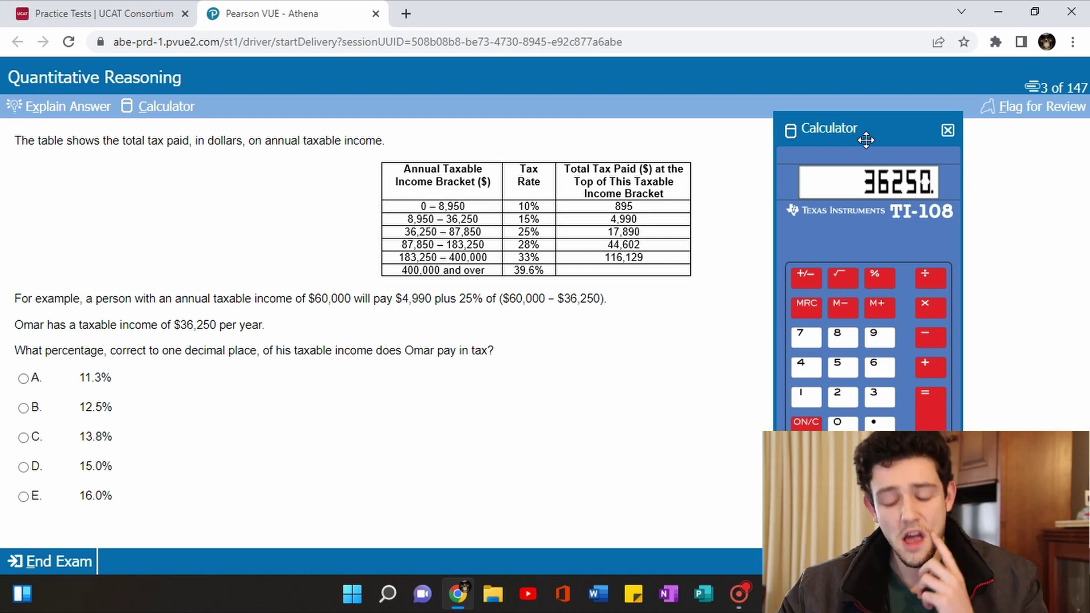
left_click(935, 427)
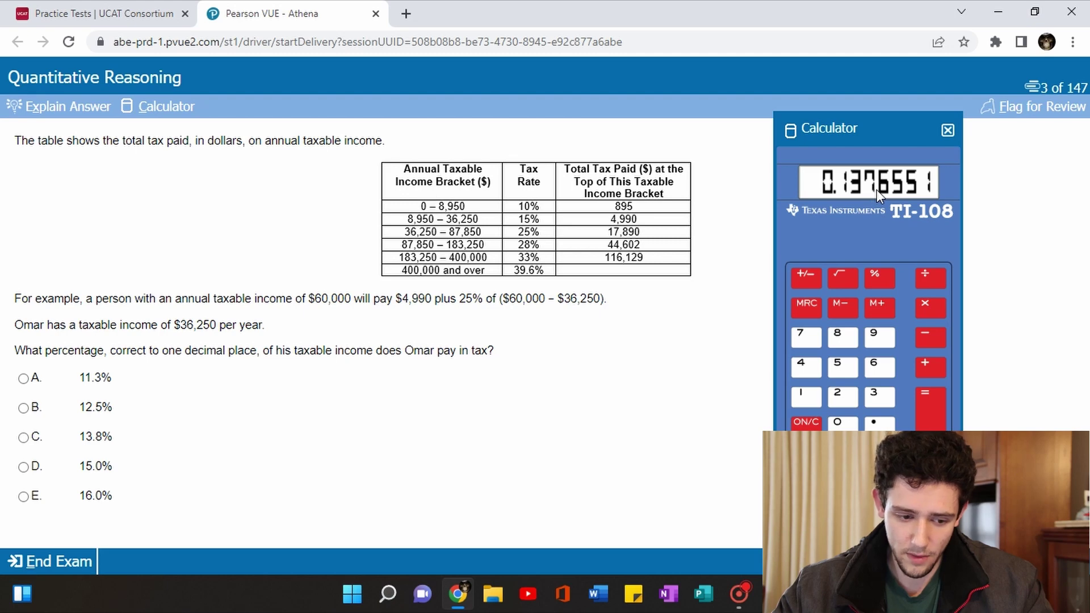
left_click(23, 437)
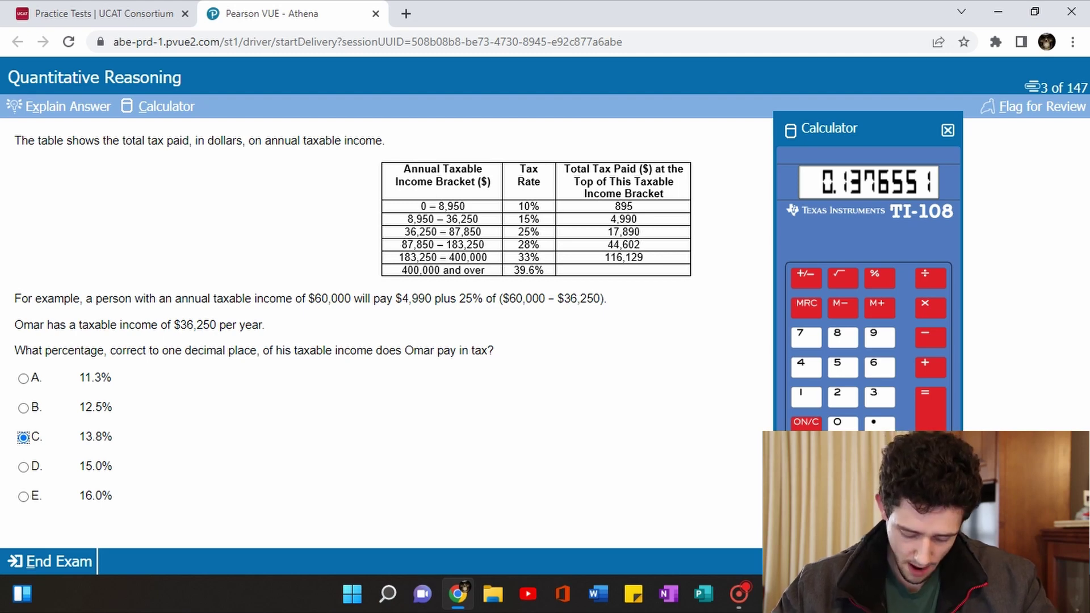
key("alt+n")
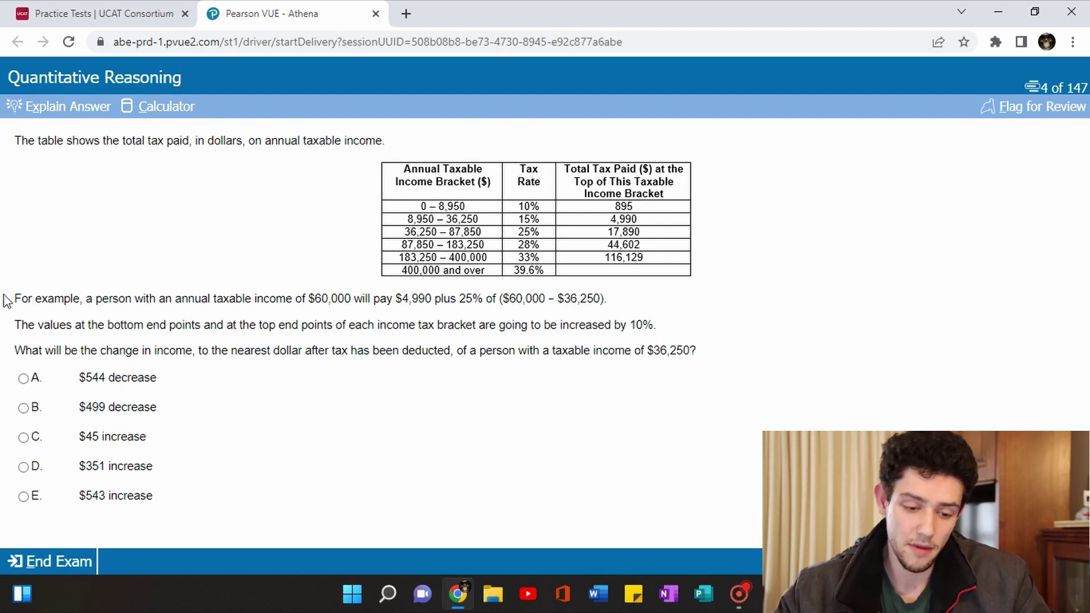
left_click_drag(14, 324, 355, 326)
left_click(357, 323)
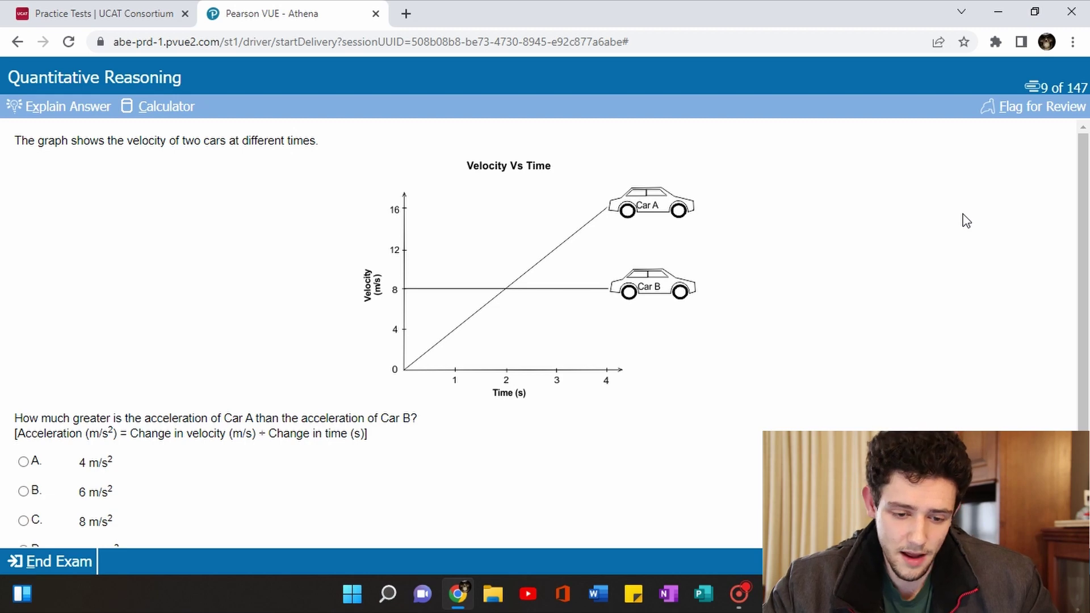
Scroll through question 9's formula and options and choose A, 4 m/s².
scroll(318, 298, "down", 1)
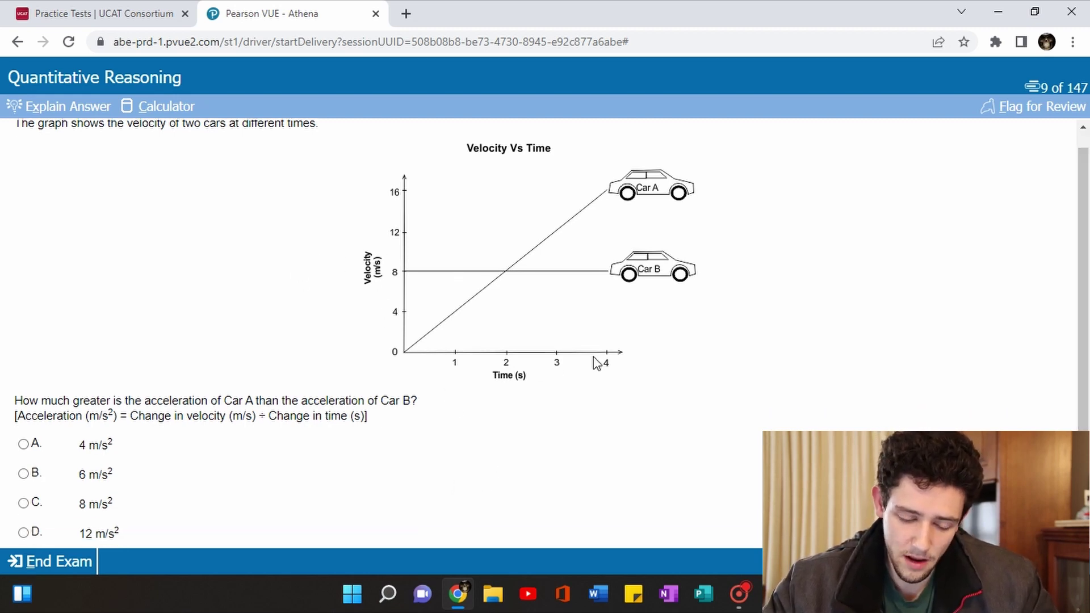
scroll(1088, 267, "down", 1)
scroll(1087, 266, "down", 1)
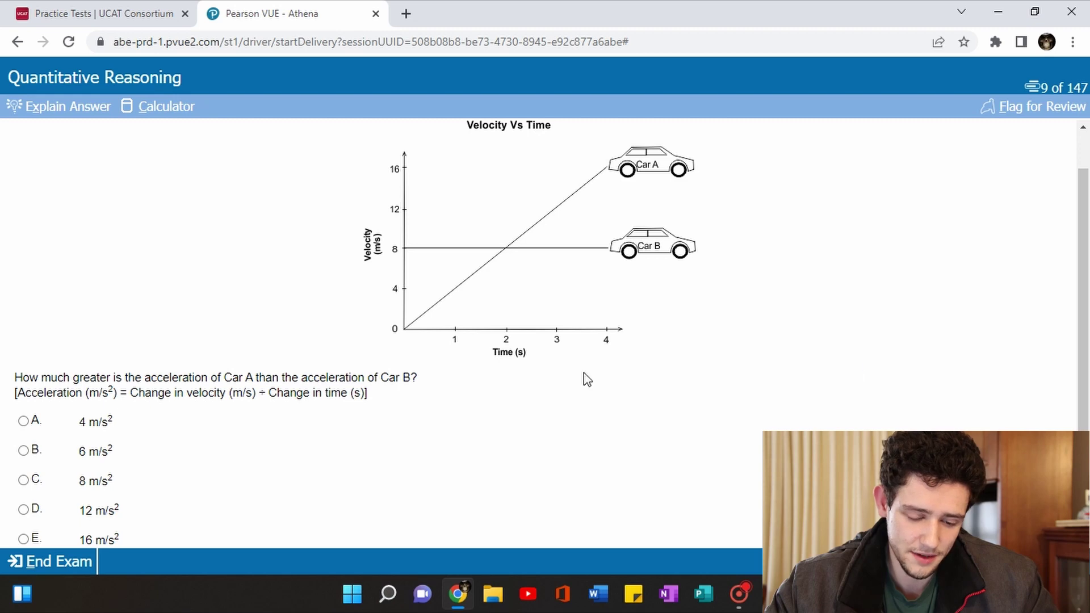
left_click_drag(1087, 310, 1087, 290)
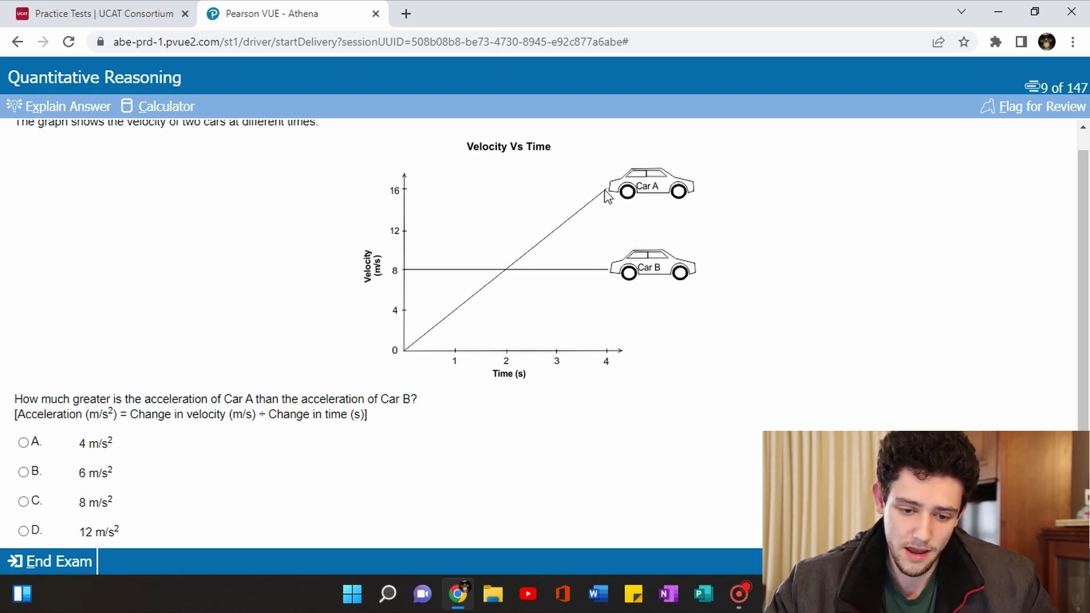
left_click_drag(89, 414, 116, 414)
left_click(116, 414)
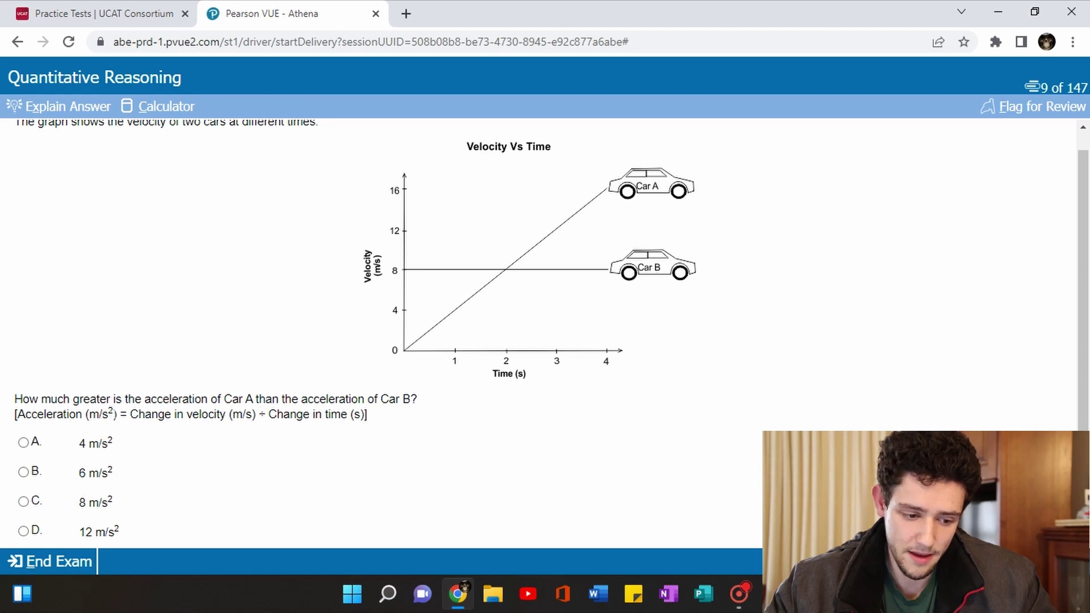
left_click(24, 443)
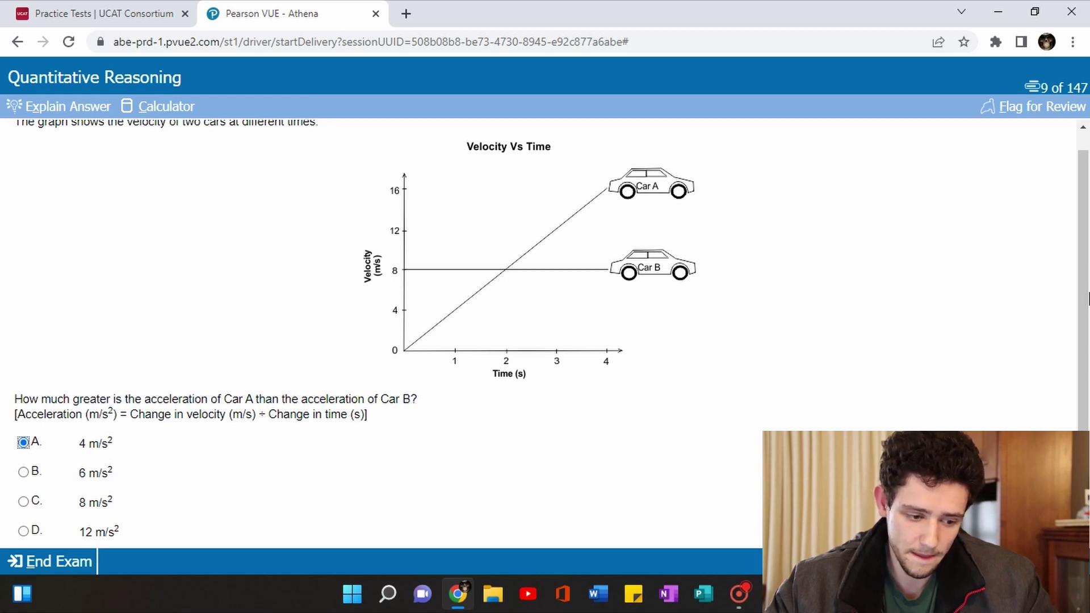
scroll(1089, 304, "down", 1)
left_click_drag(1088, 304, 1088, 278)
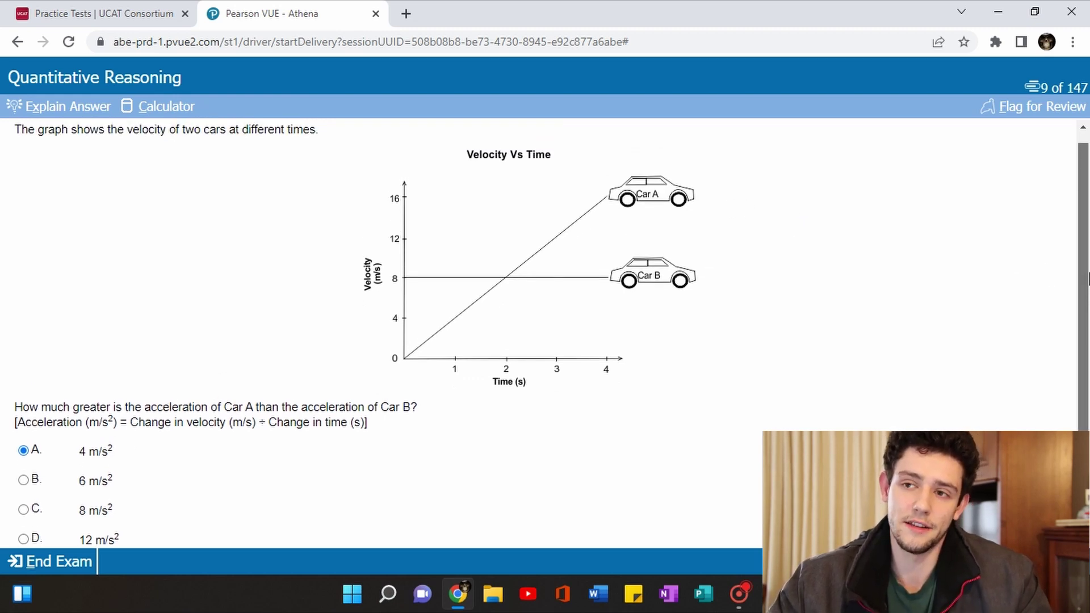
scroll(1088, 278, "down", 1)
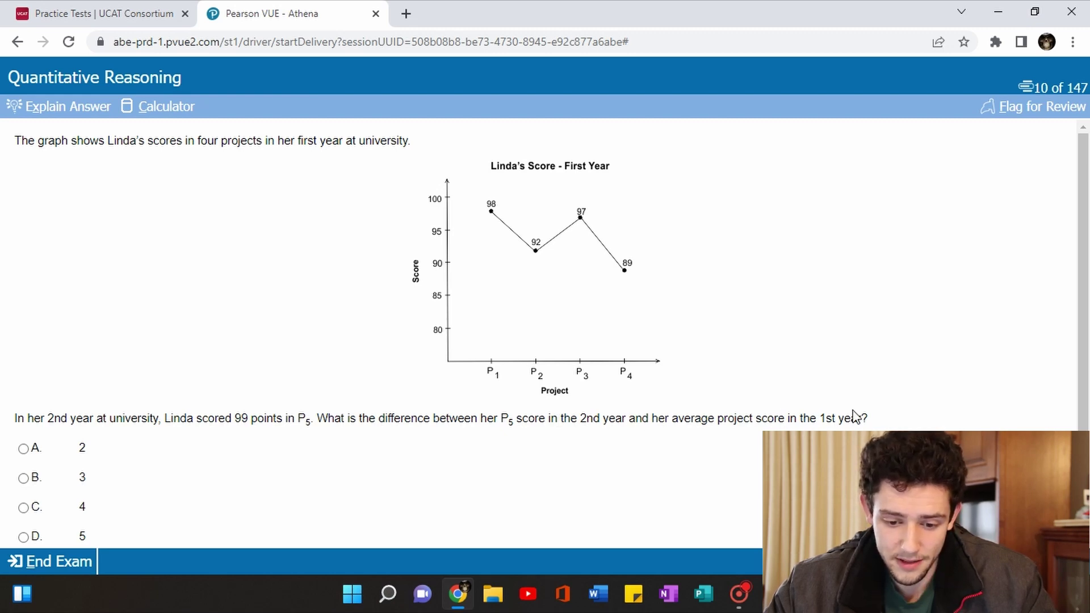
Open the calculator and move it off the score graph.
scroll(1083, 318, "down", 1)
scroll(1083, 318, "up", 1)
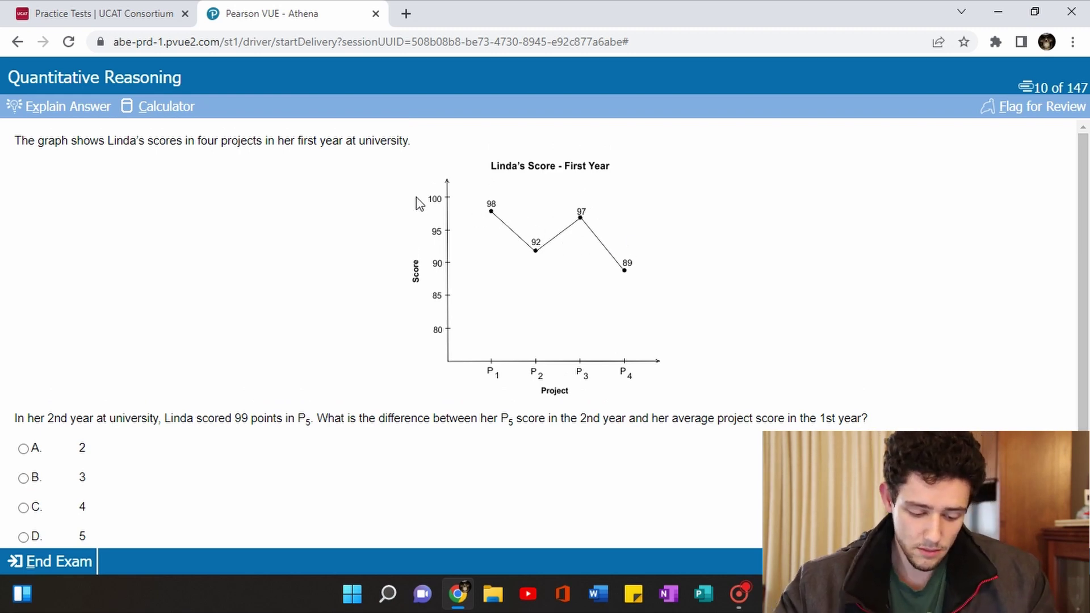
key("alt+c")
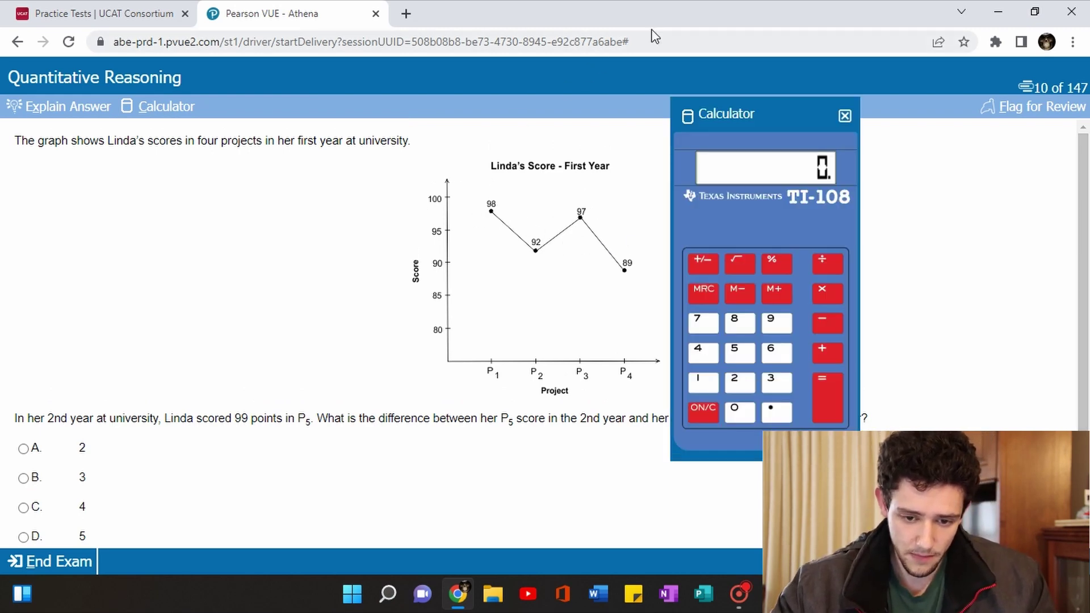
left_click_drag(735, 112, 905, 134)
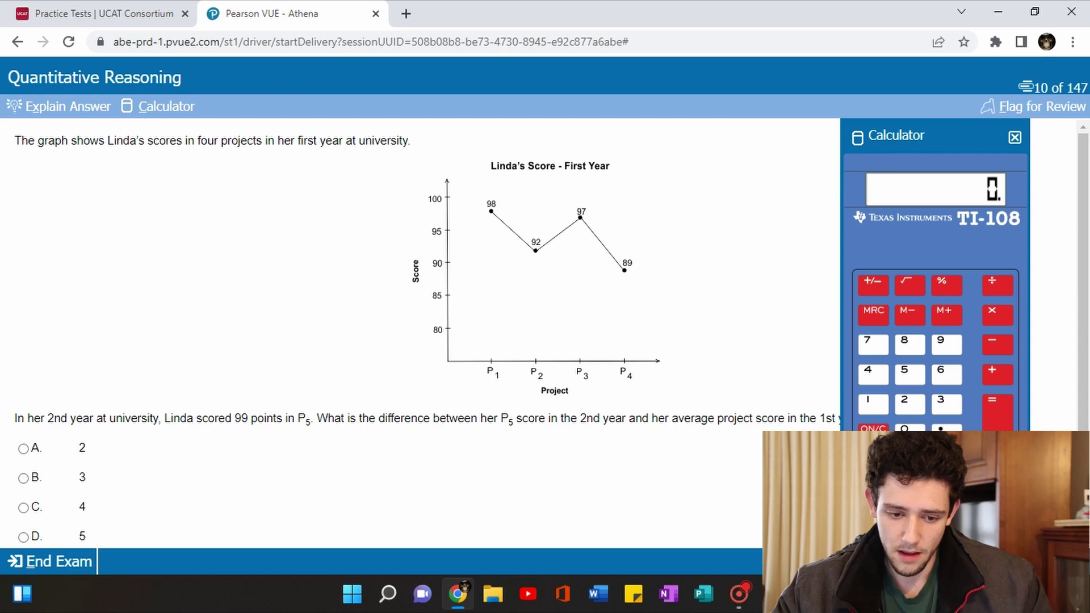
Average scores 98, 92, 97 and 89 to get 94, then choose D, 5.
type("98")
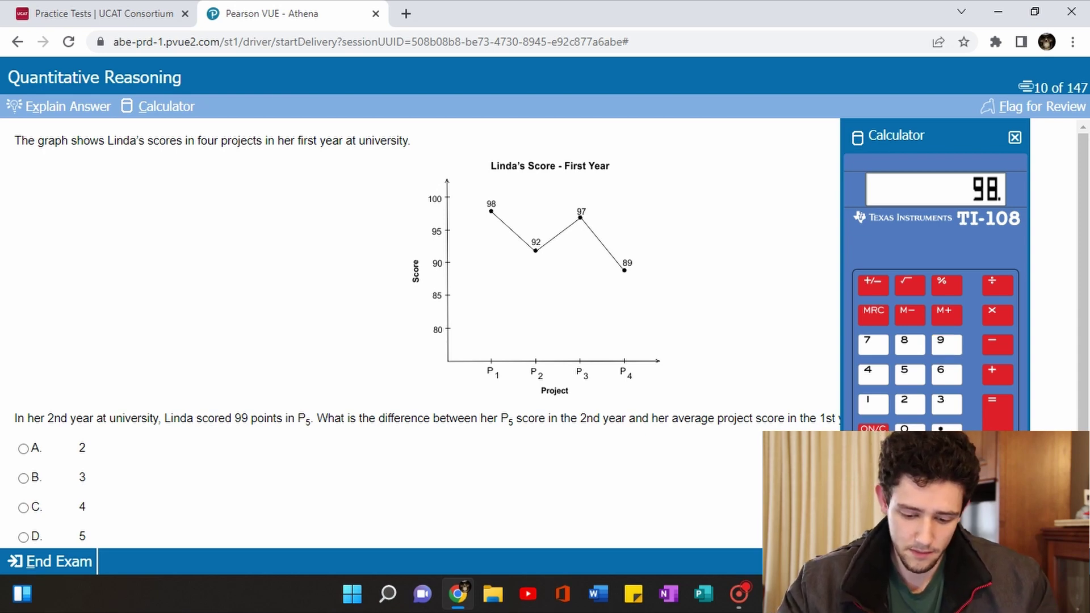
key("plus")
type("92")
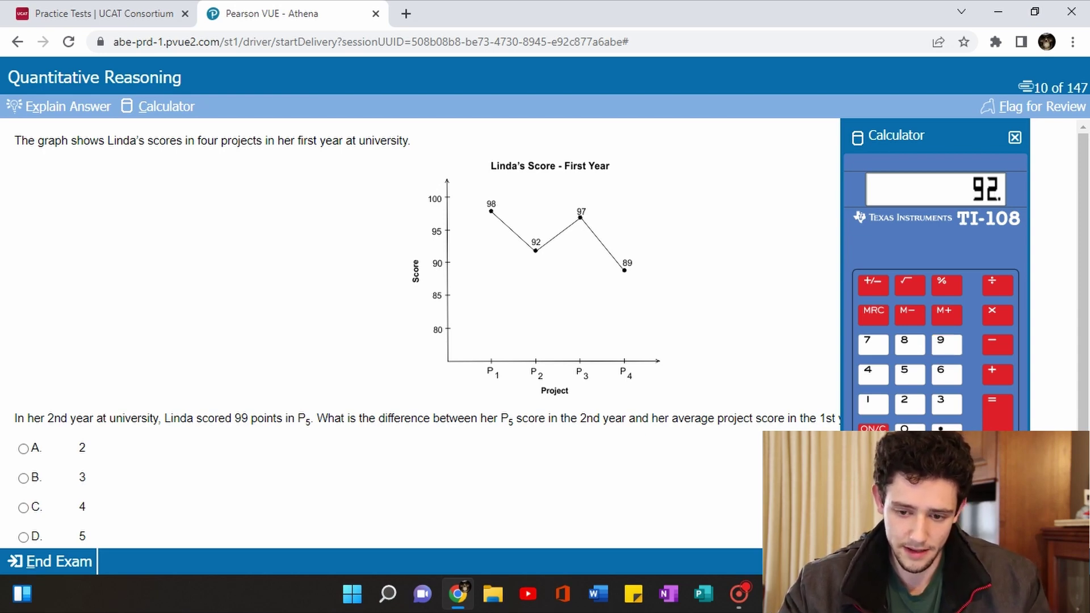
key("plus")
type("97")
key("plus")
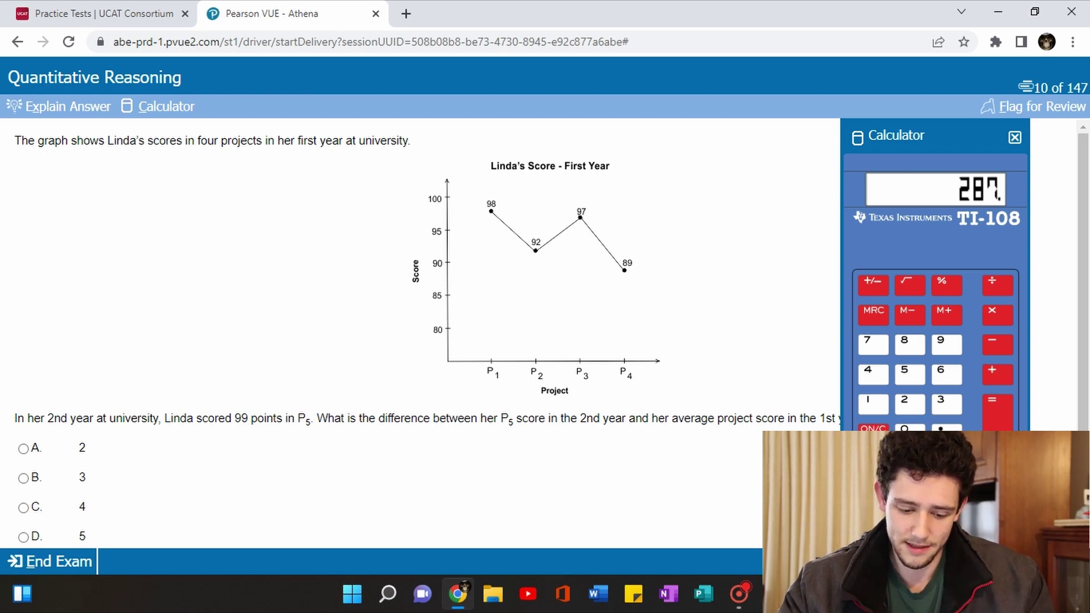
type("89")
key("plus")
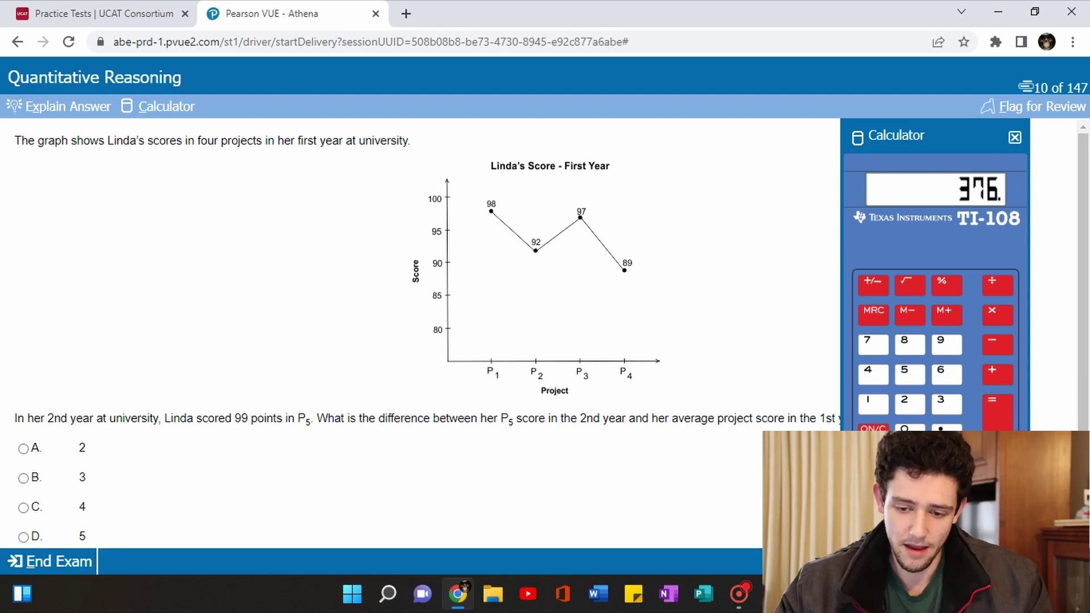
type("4.")
key("Return")
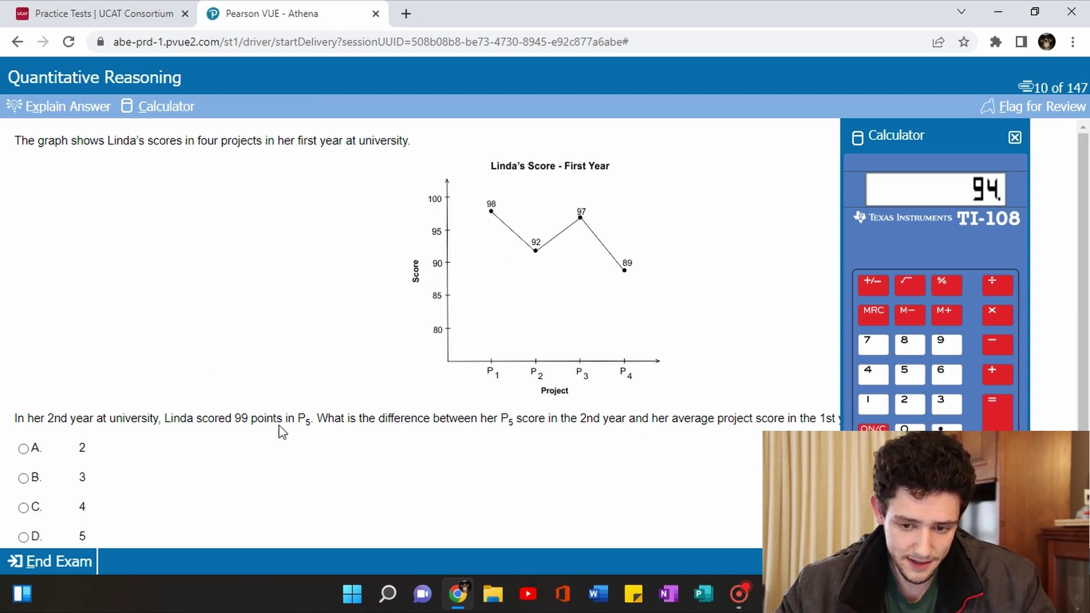
left_click(24, 538)
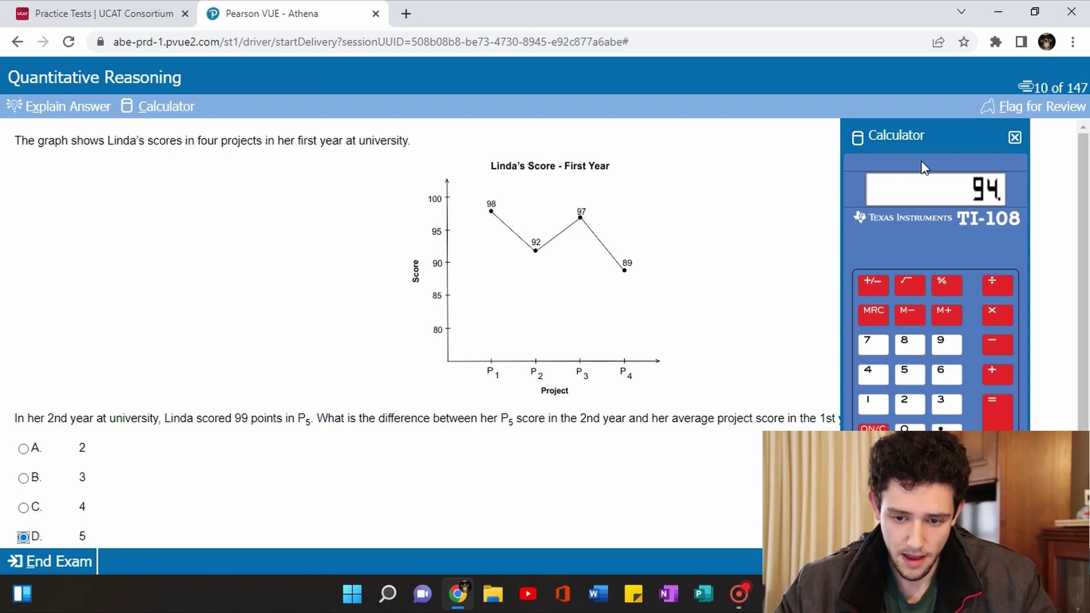
scroll(1088, 190, "down", 1)
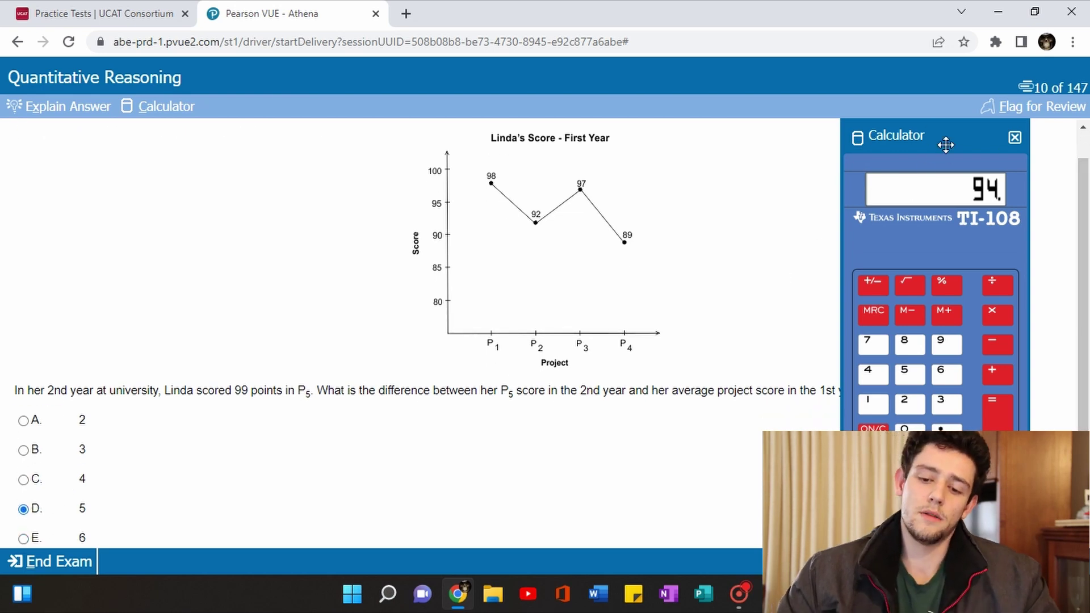
Check the difference of 5 on the calculator, then close it with option D kept.
left_click_drag(947, 142, 868, 146)
left_click(800, 427)
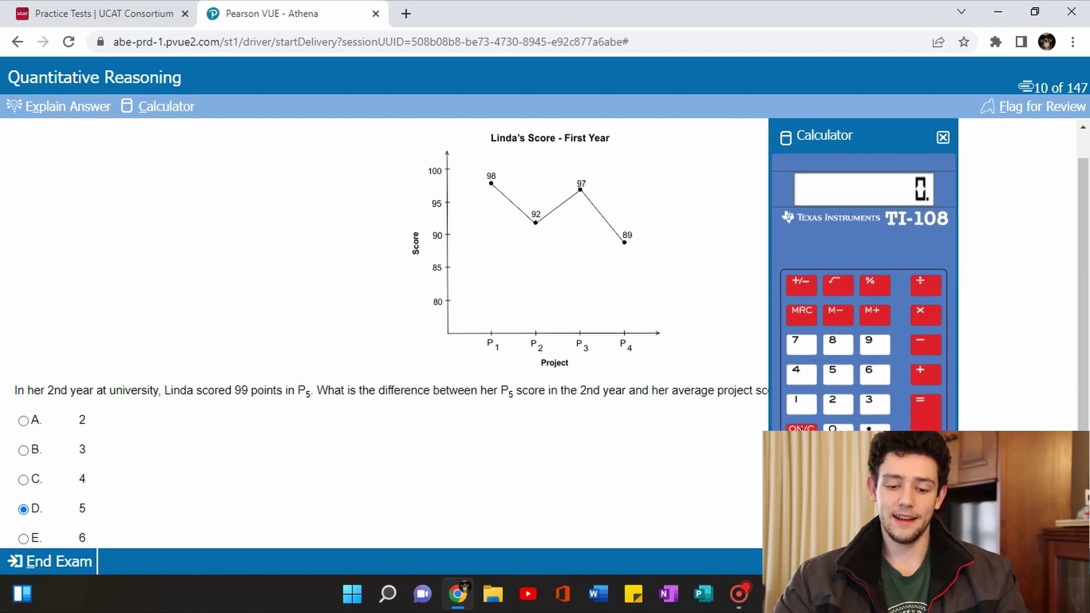
left_click(834, 374)
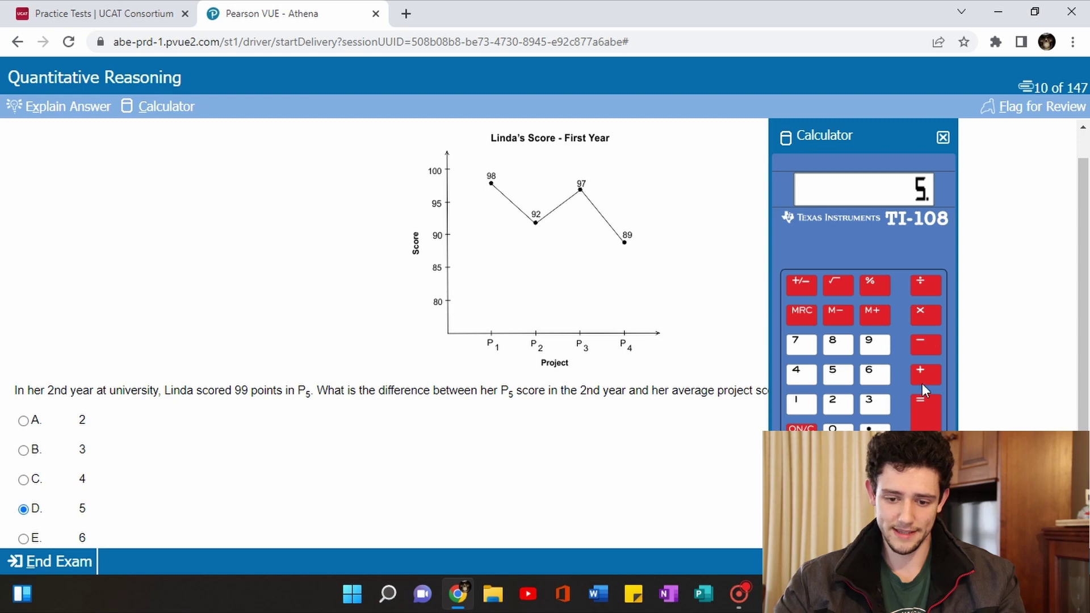
left_click(927, 423)
left_click(801, 427)
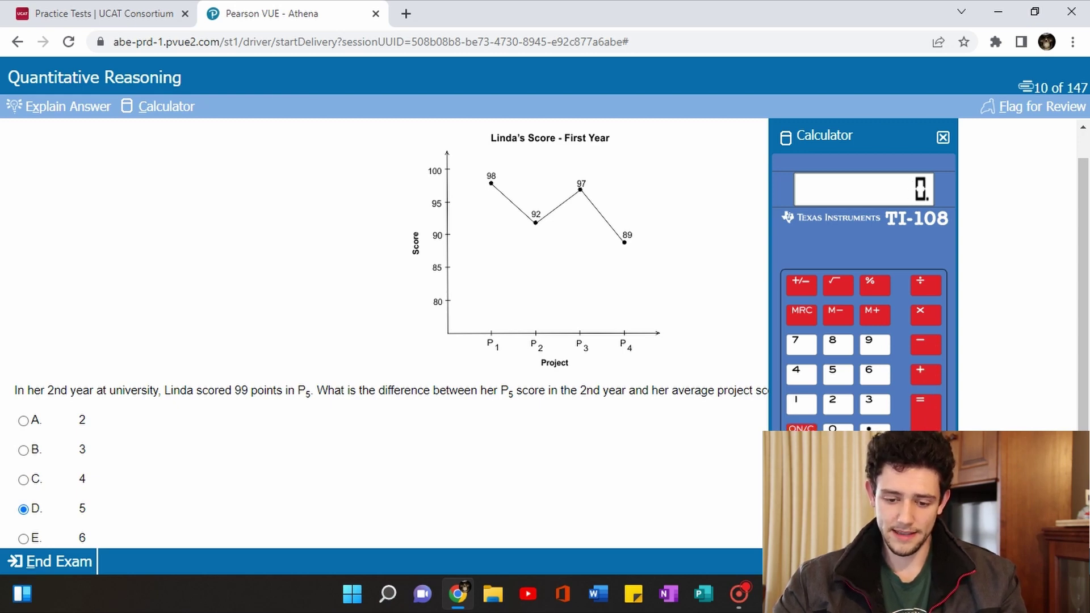
key("5")
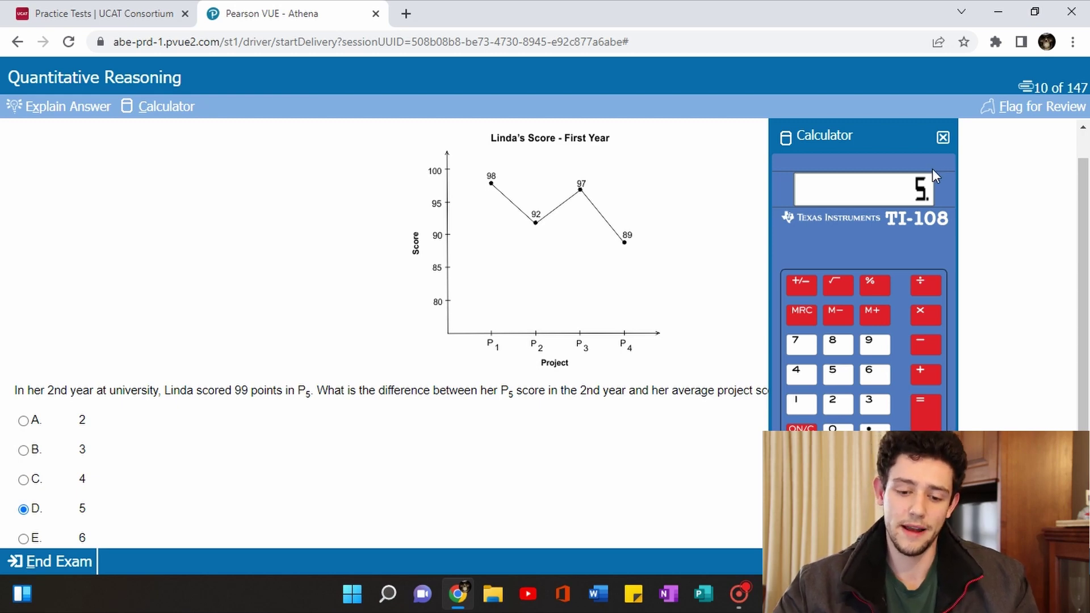
left_click(941, 141)
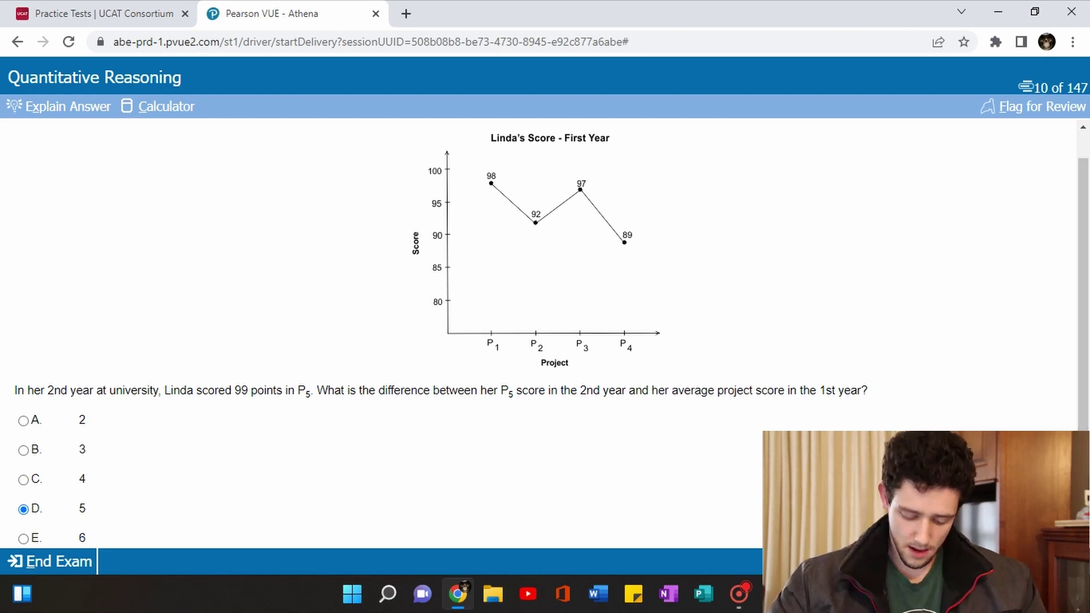
Glance at the question Navigator, then advance to question 11.
key("alt+v")
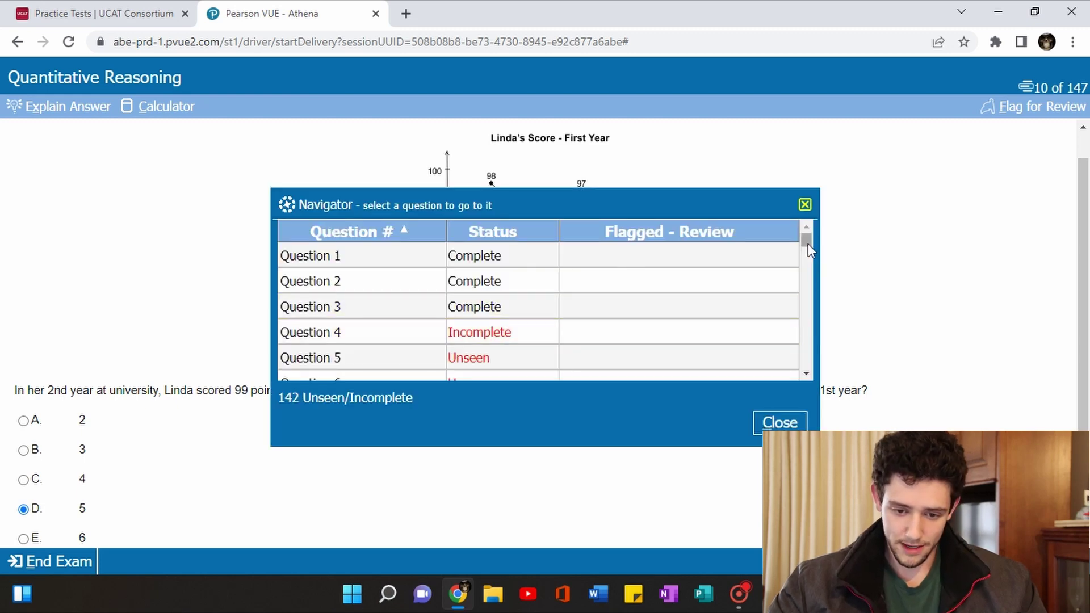
key("alt+n")
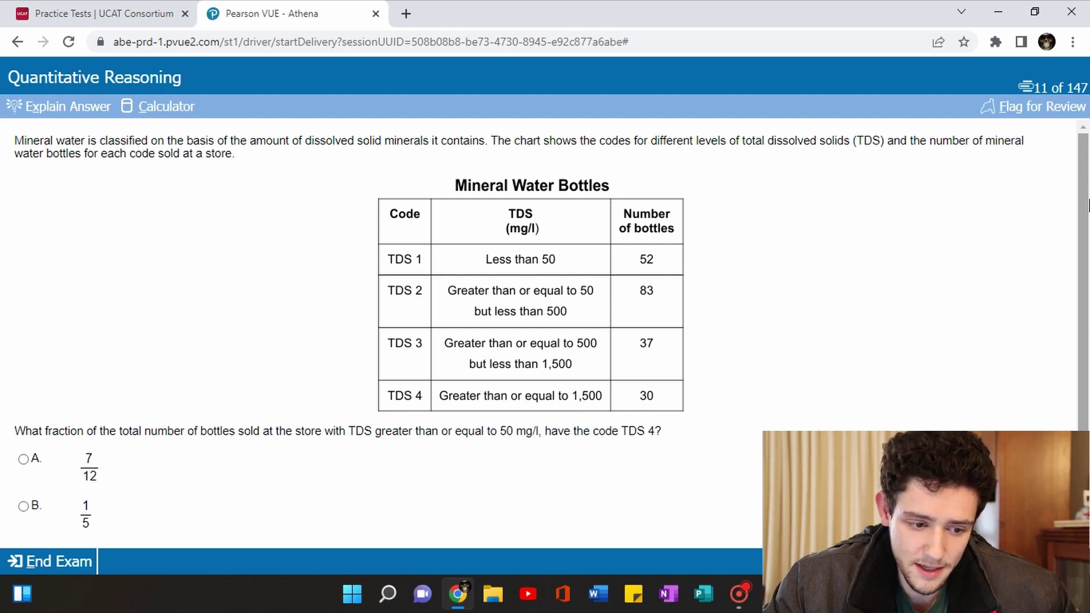
Place the calculator beside the bottles table and add 83 + 37 + 30 = 150.
scroll(1084, 208, "down", 2)
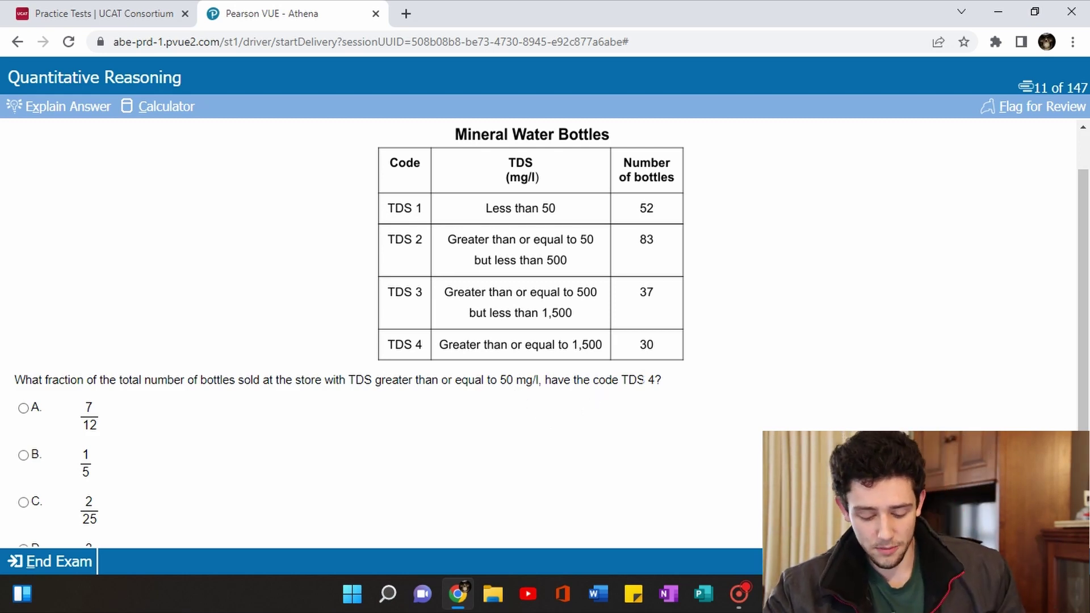
scroll(1085, 273, "up", 1)
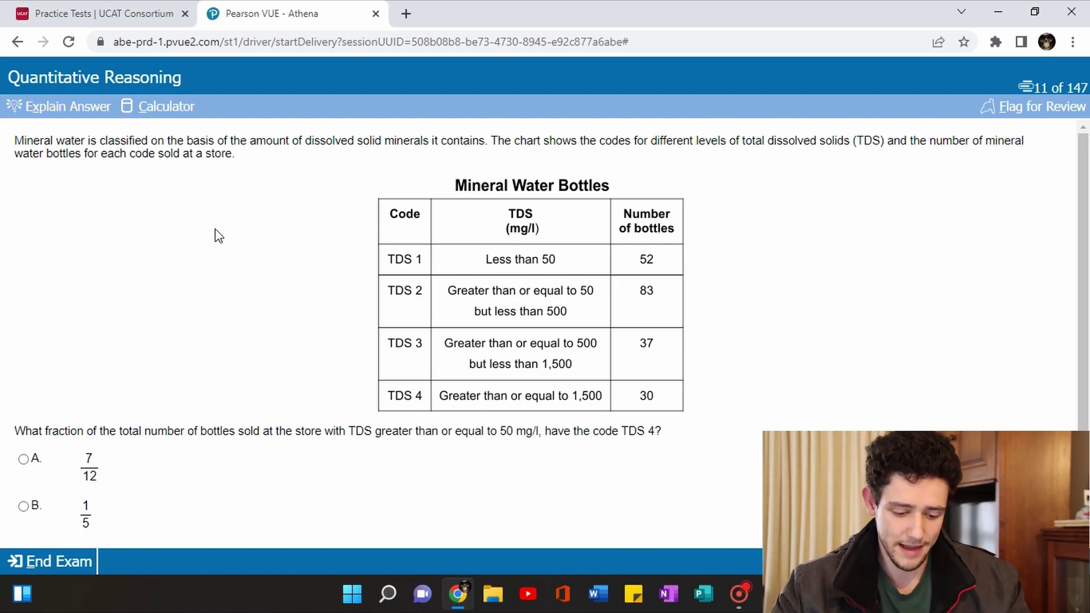
key("alt+c")
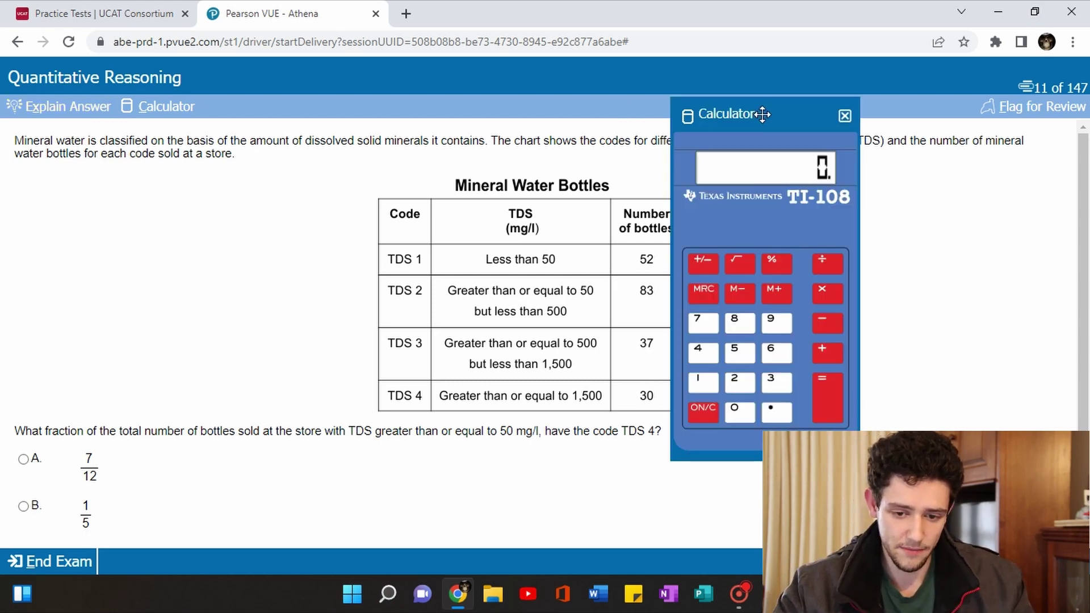
left_click_drag(761, 114, 878, 217)
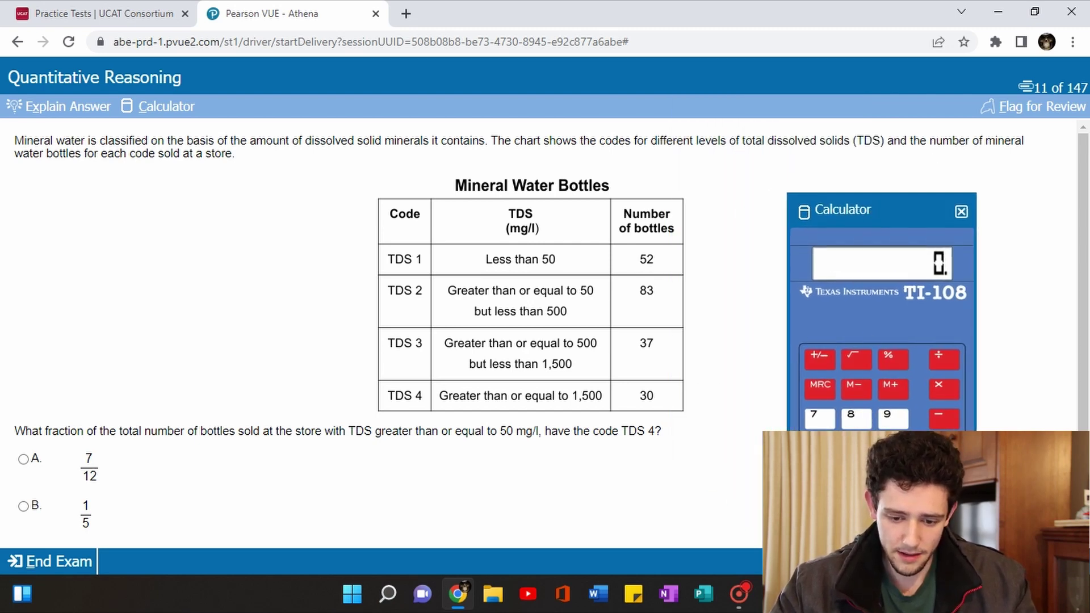
type("4")
key("Escape")
type("83")
type("37")
key("Return")
type("30")
key("Return")
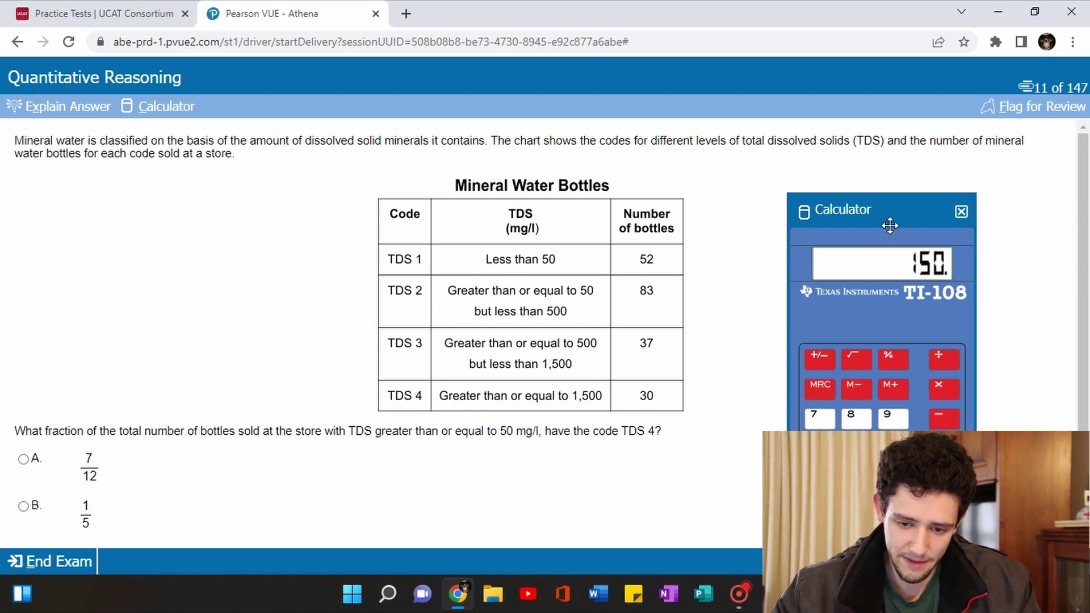
left_click_drag(889, 223, 900, 200)
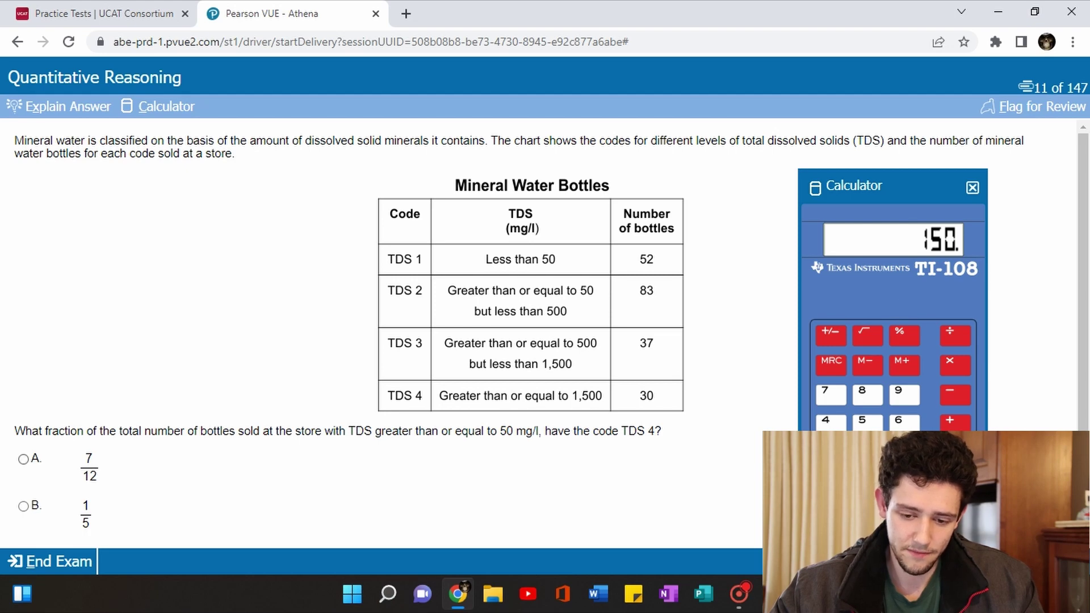
Clear the calculator, choose option B (1/5), and view the answer's rationale.
key("Escape")
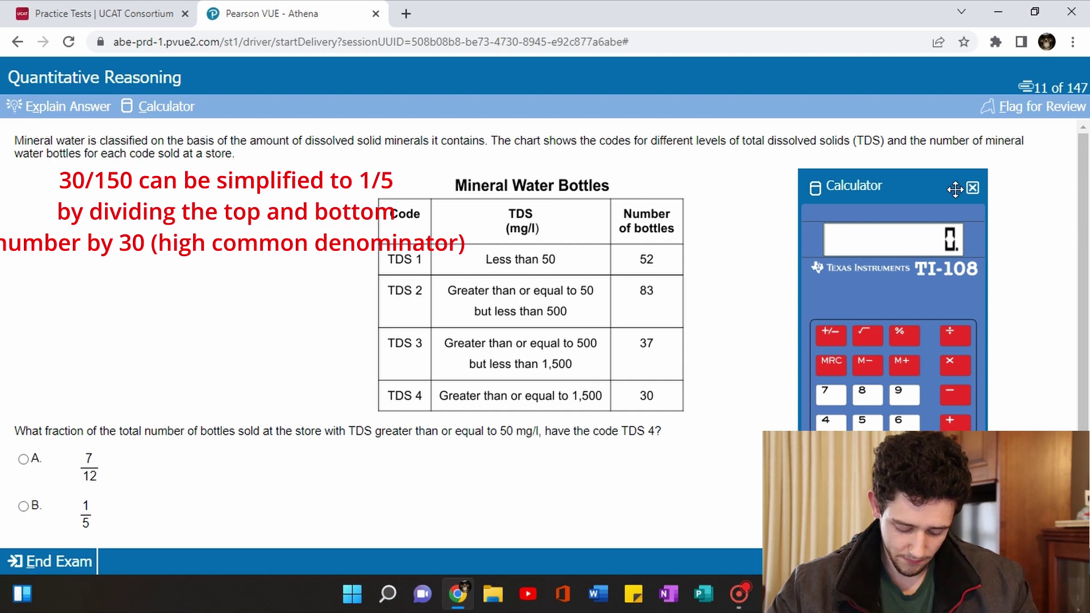
scroll(1087, 185, "down", 1)
scroll(1087, 185, "down", 1)
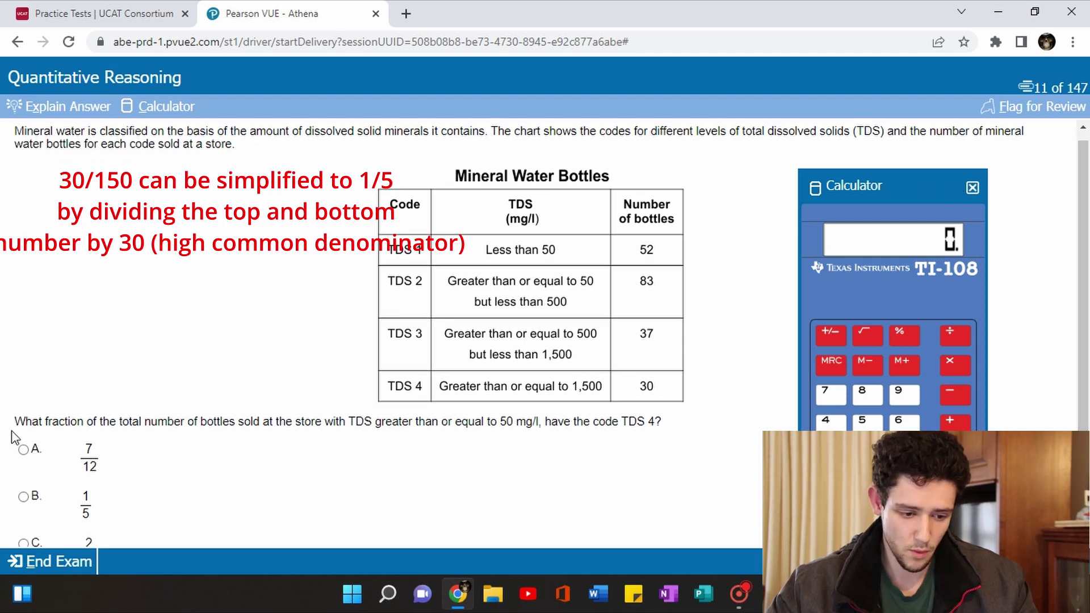
left_click(23, 498)
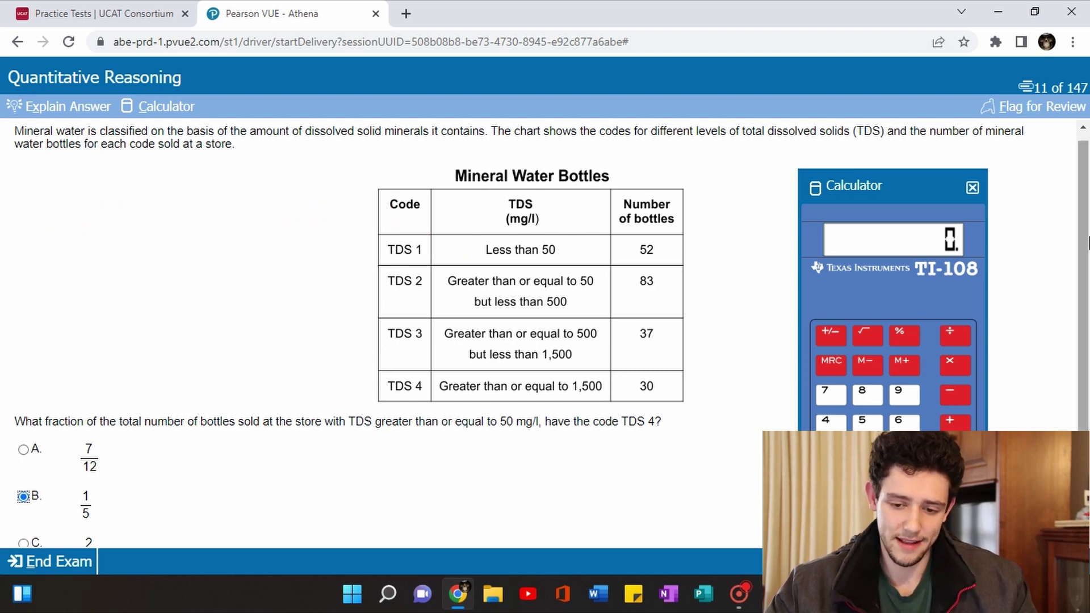
scroll(1087, 242, "down", 1)
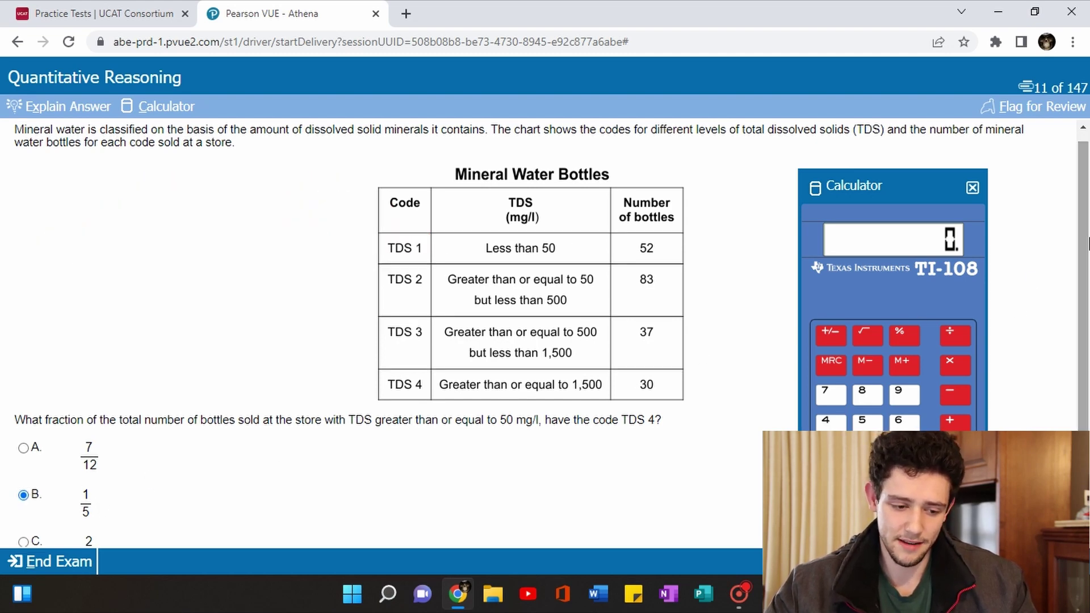
left_click(84, 110)
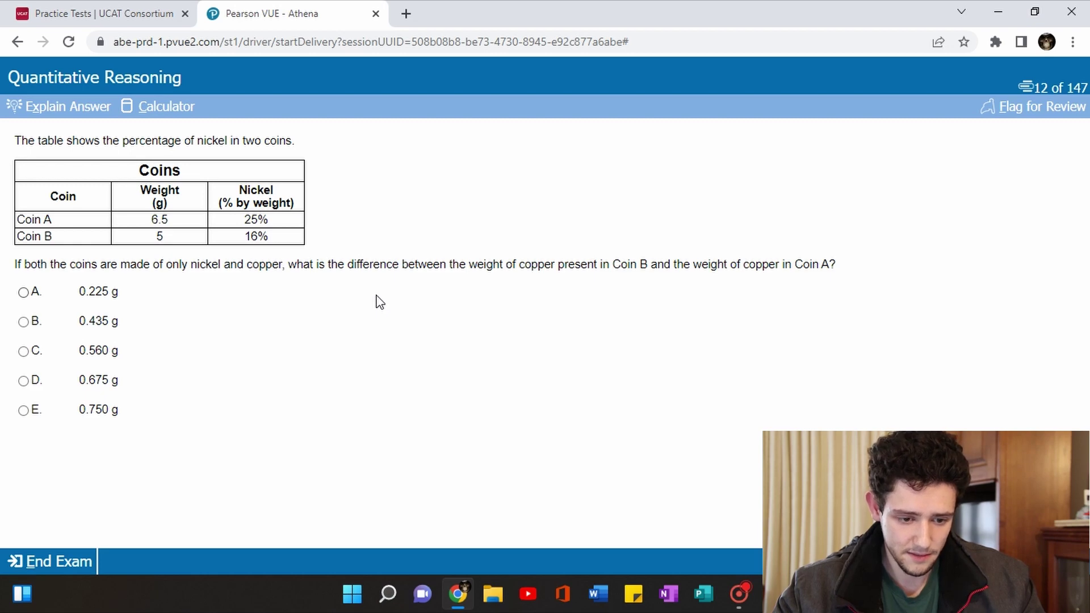
Compute Coin A's copper weight, 0.75 × 6.5 = 4.875.
key("alt+c")
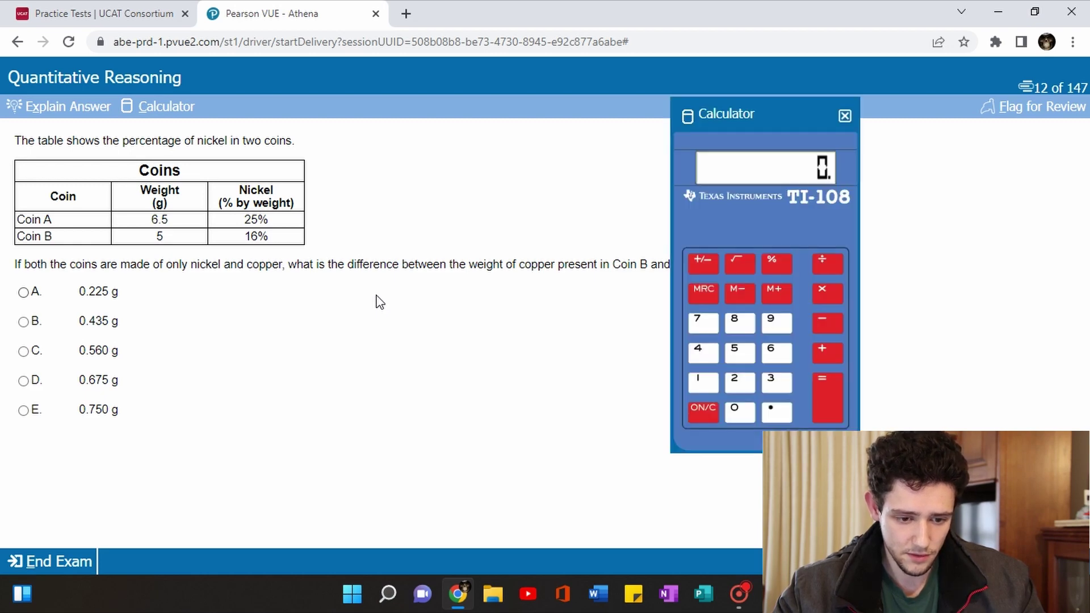
type("75")
left_click(713, 414)
type(".75")
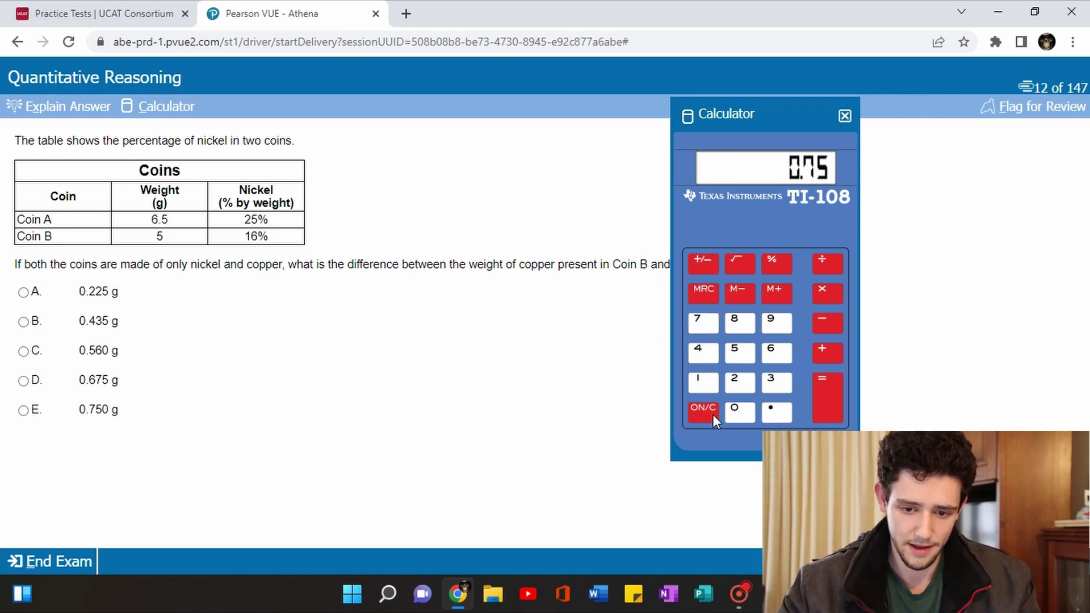
key("asterisk")
type("6.5")
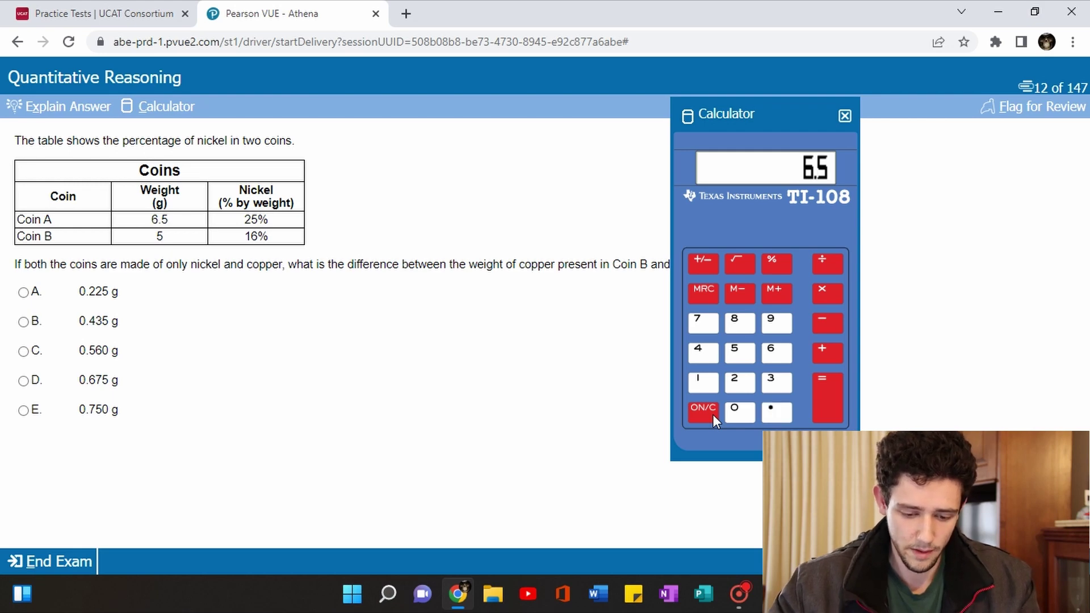
key("Return")
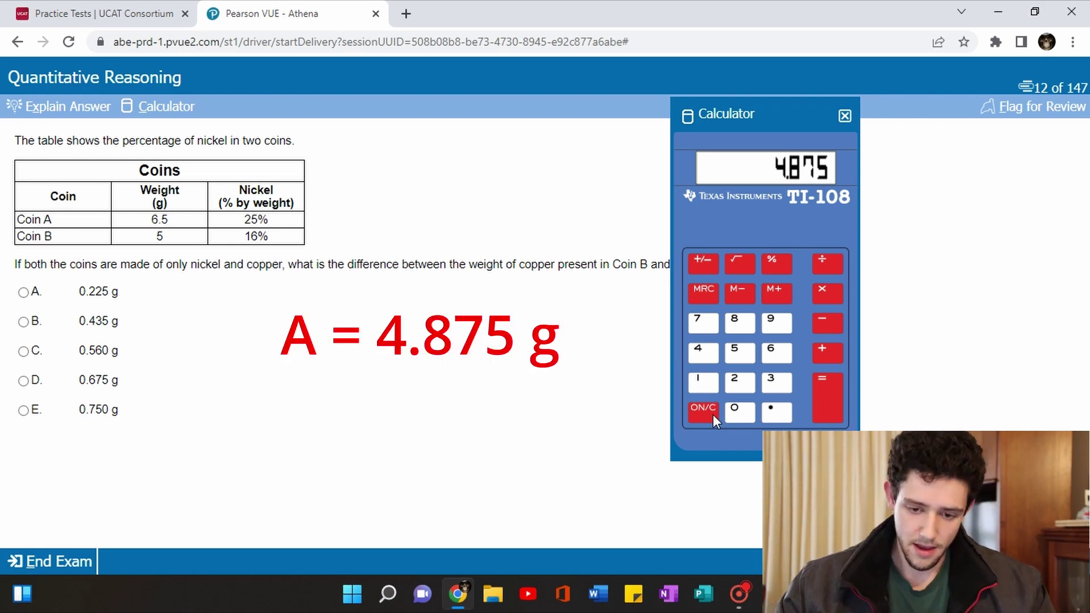
Compute Coin B's copper 0.84 × 5 = 4.2, the 0.675 difference, and choose D.
left_click(713, 414)
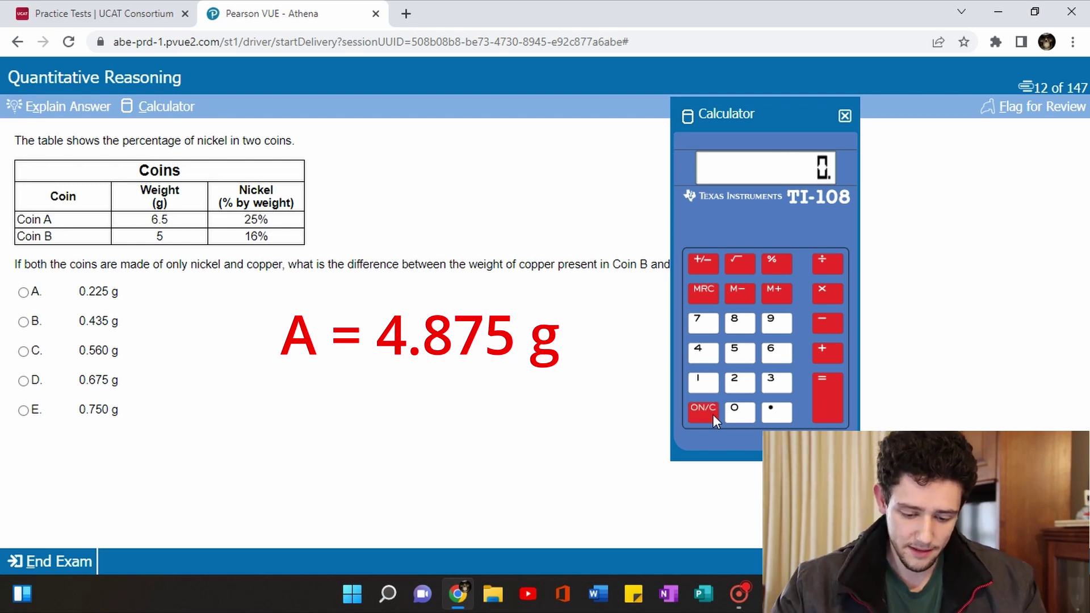
type(".84")
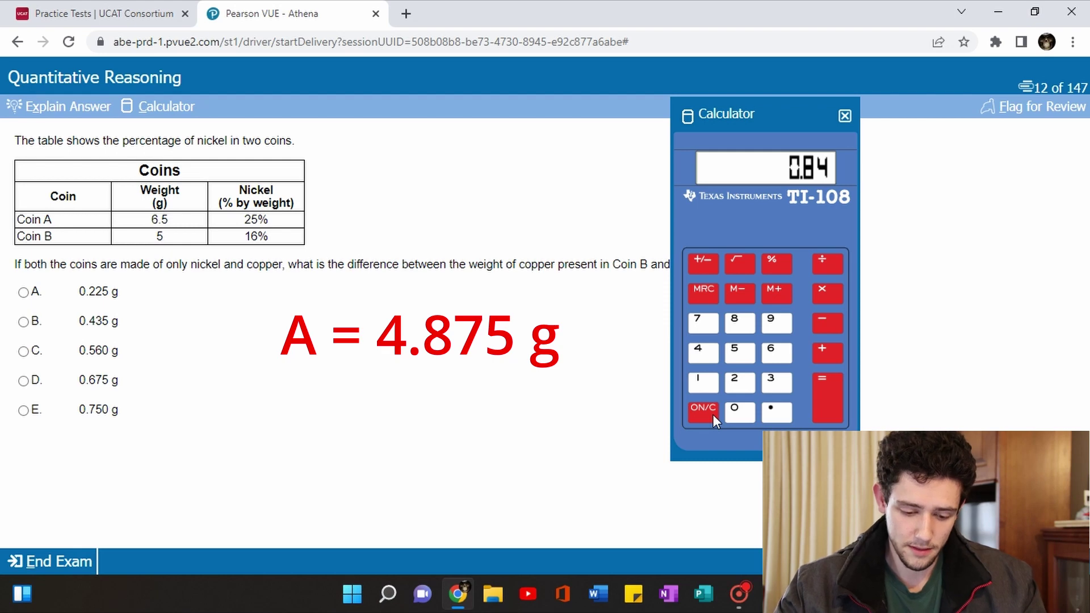
type("*5")
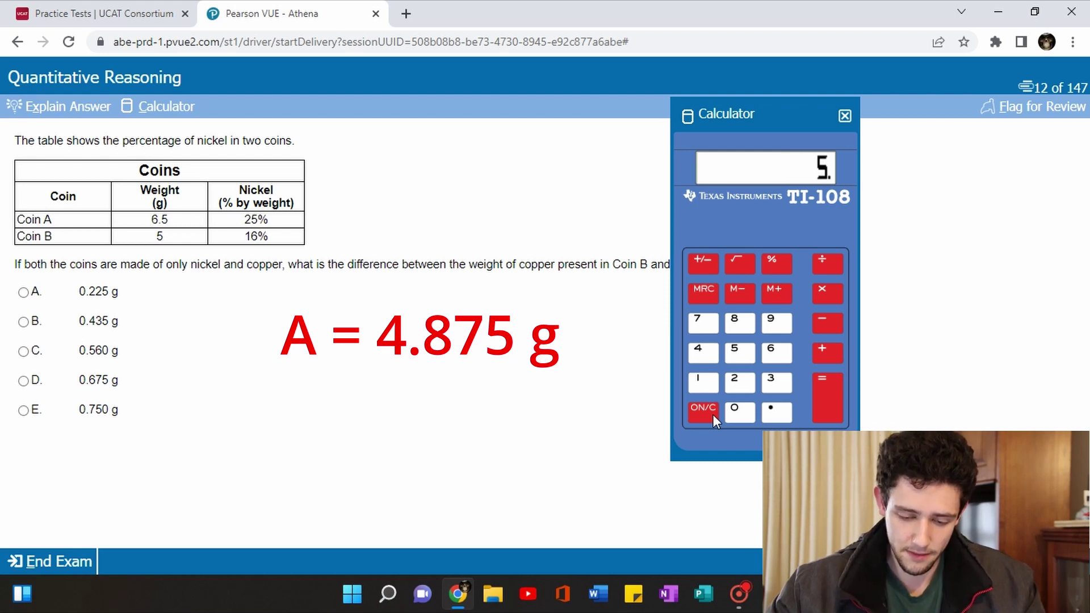
key("Return")
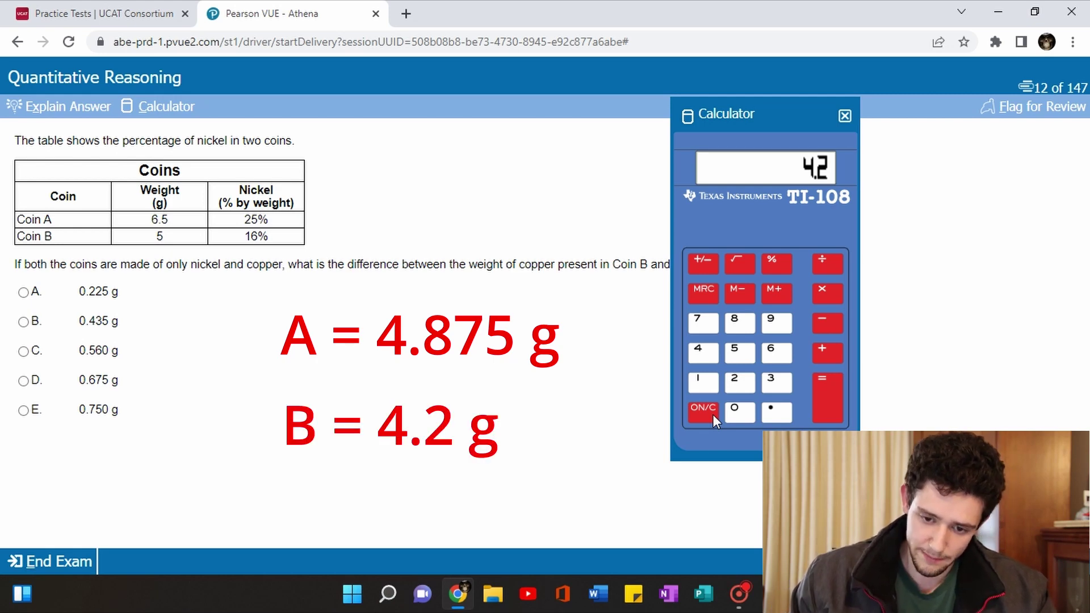
left_click(713, 414)
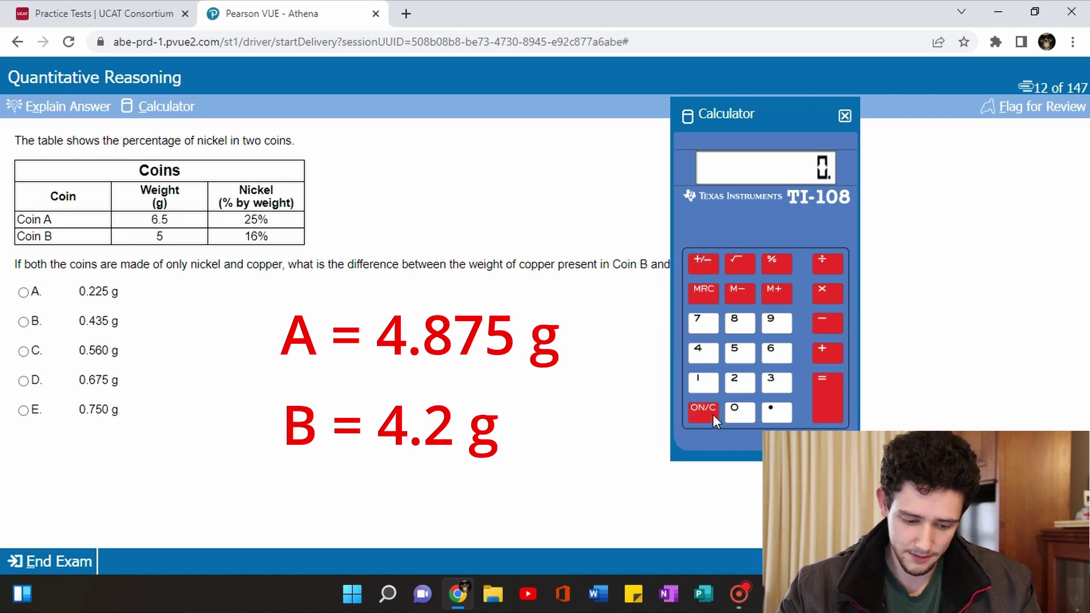
type("4.")
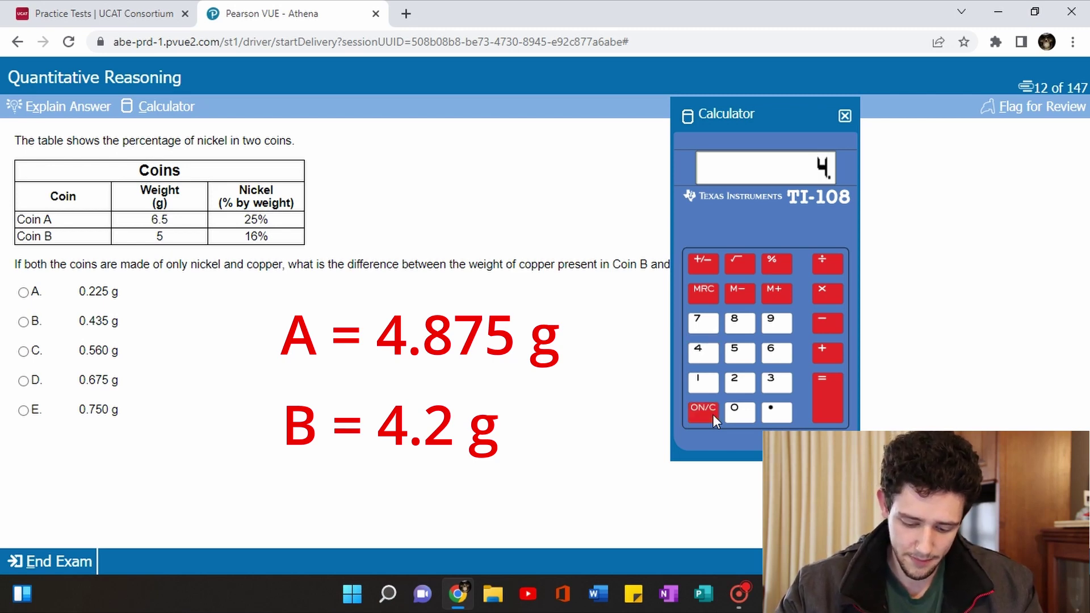
type("875")
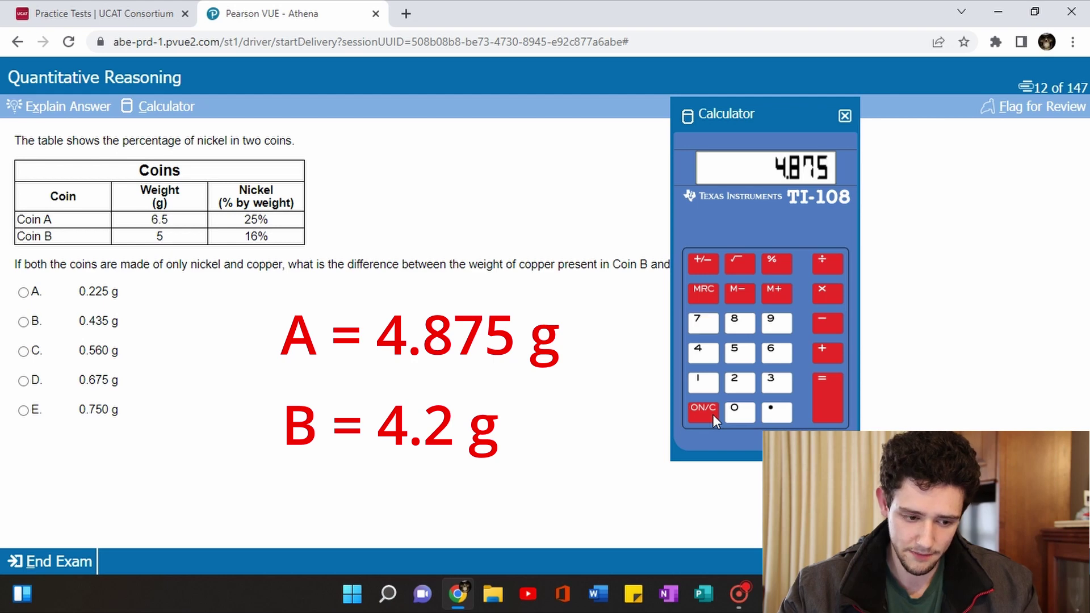
type("-")
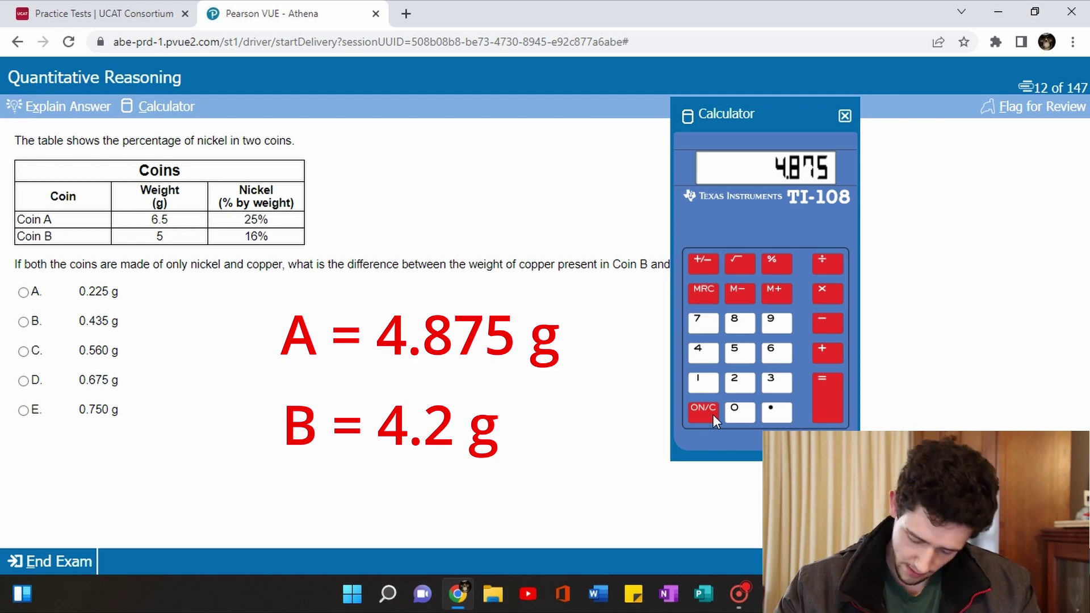
type("4.2")
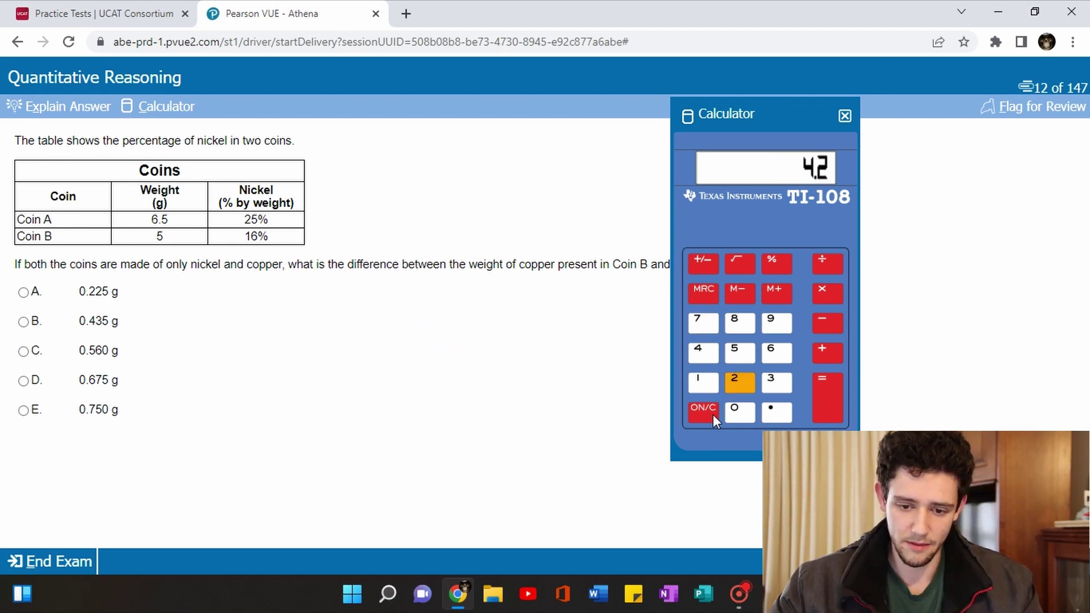
left_click(830, 395)
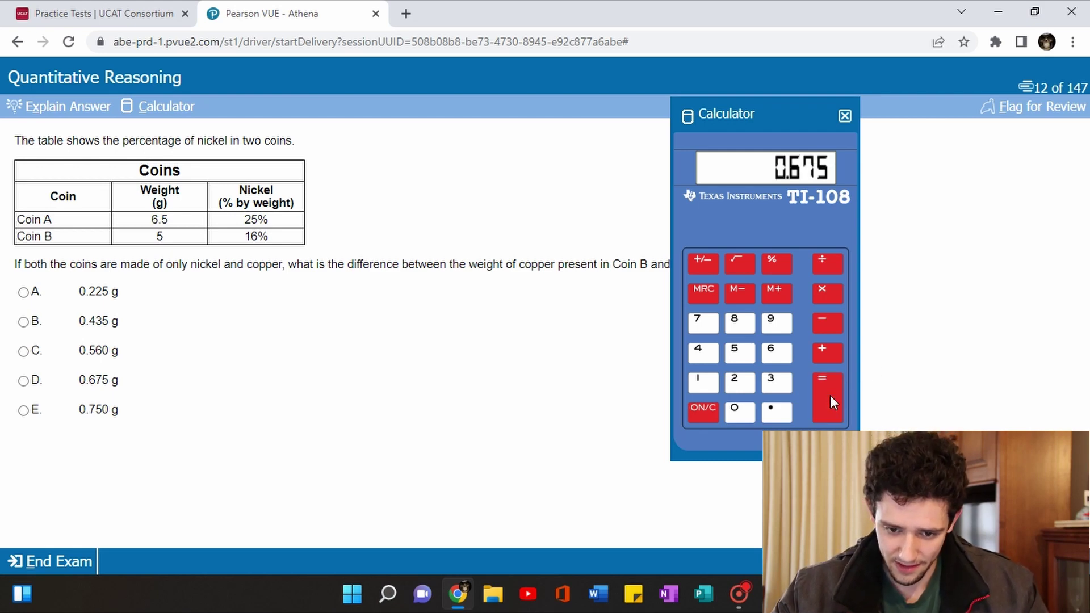
left_click_drag(745, 124, 719, 147)
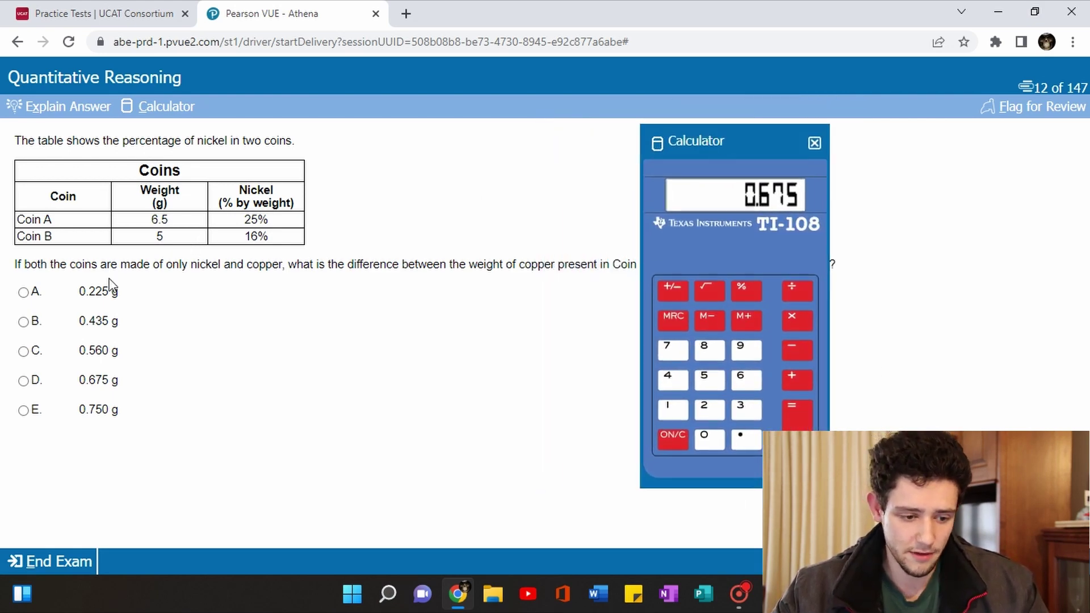
left_click(23, 381)
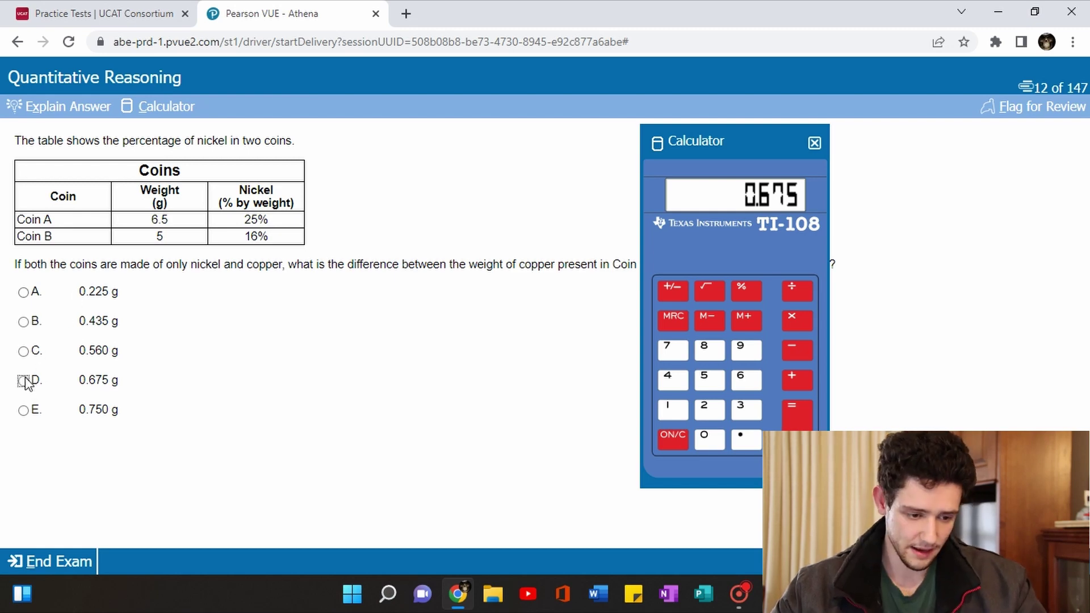
Close the calculator and jump to question 21 (Programme 3 total audience) through the Navigator.
left_click(815, 144)
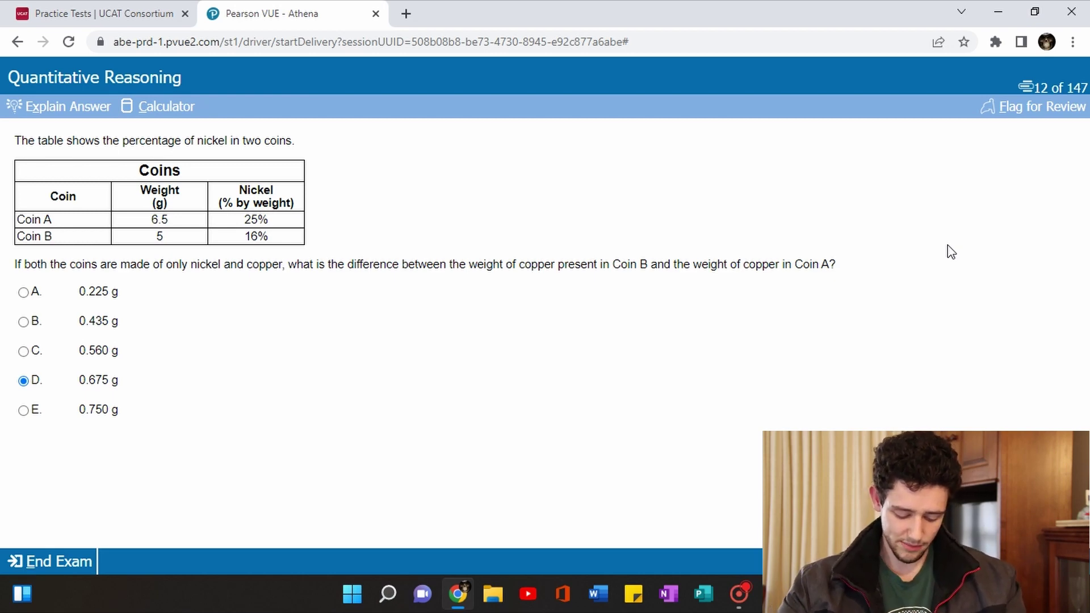
key("alt+v")
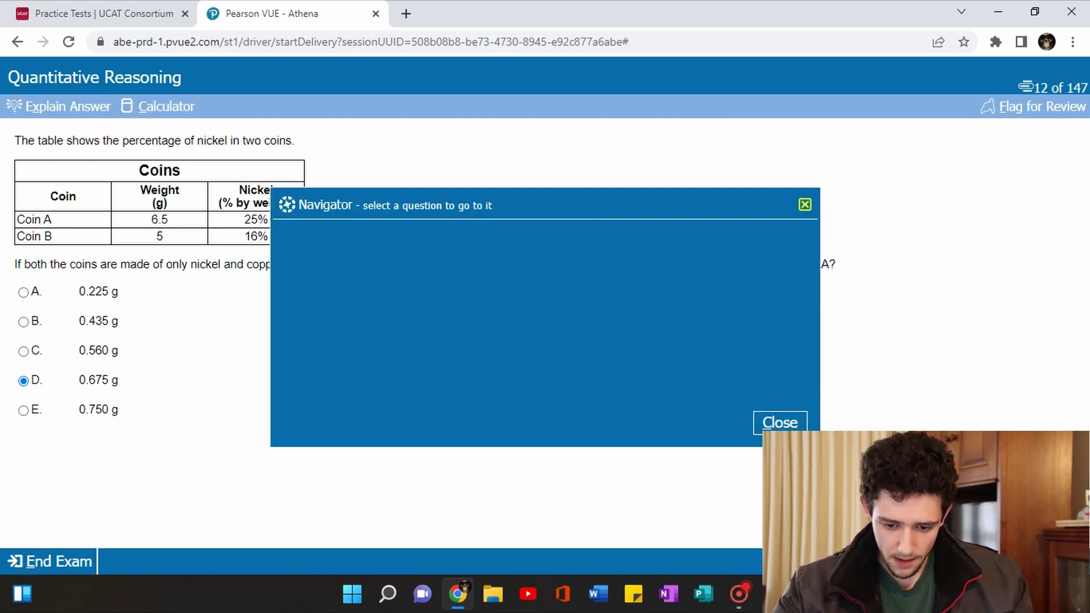
left_click_drag(807, 245, 810, 257)
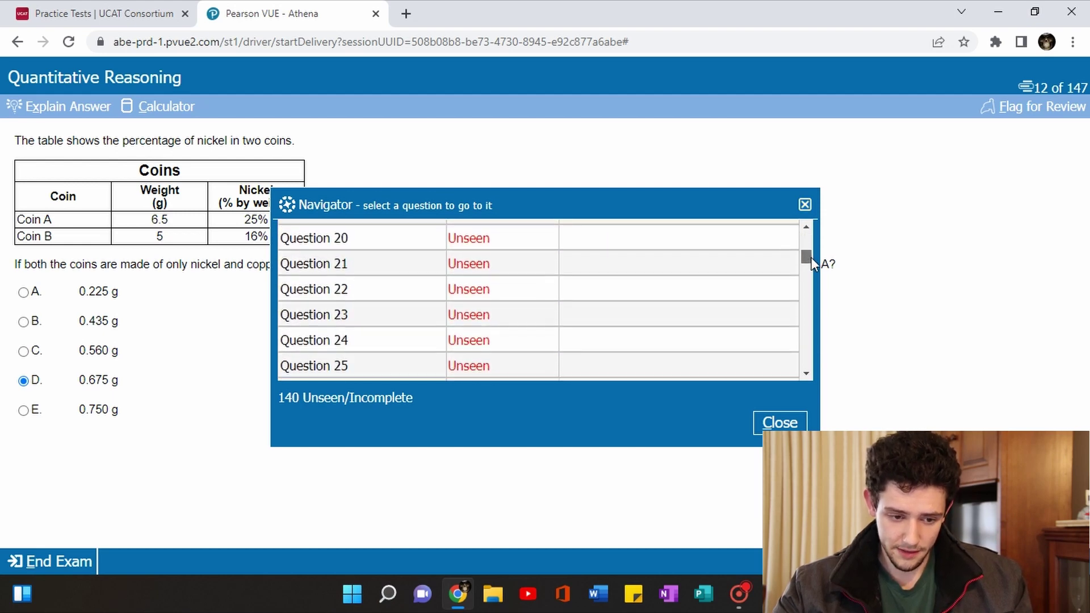
left_click(293, 267)
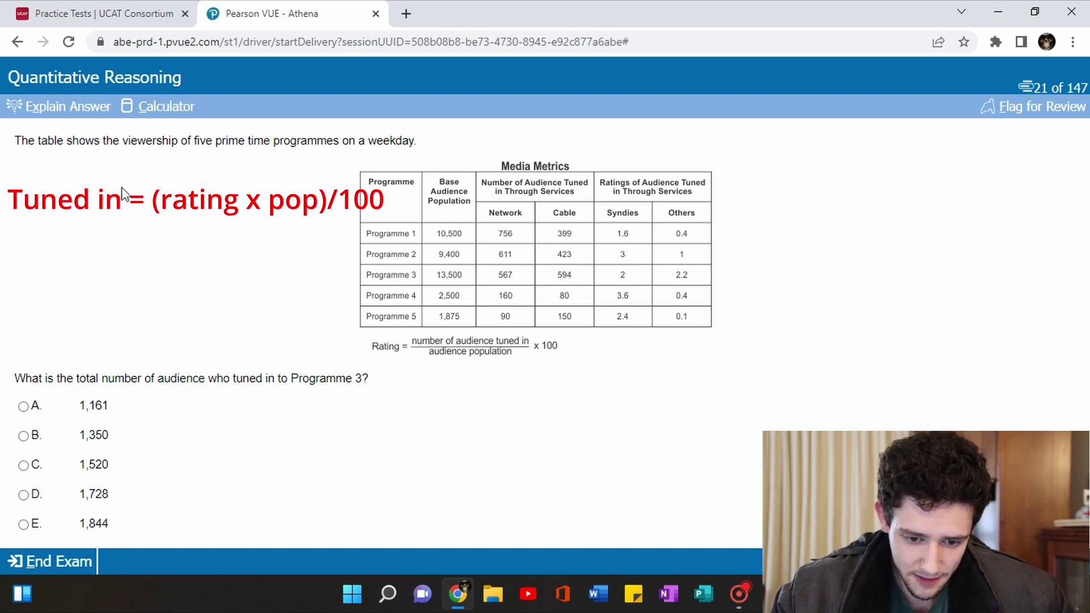
On the calculator, work out Programme 3's Syndies viewers: 2 × 13,500 / 100 = 270.
key("alt+c")
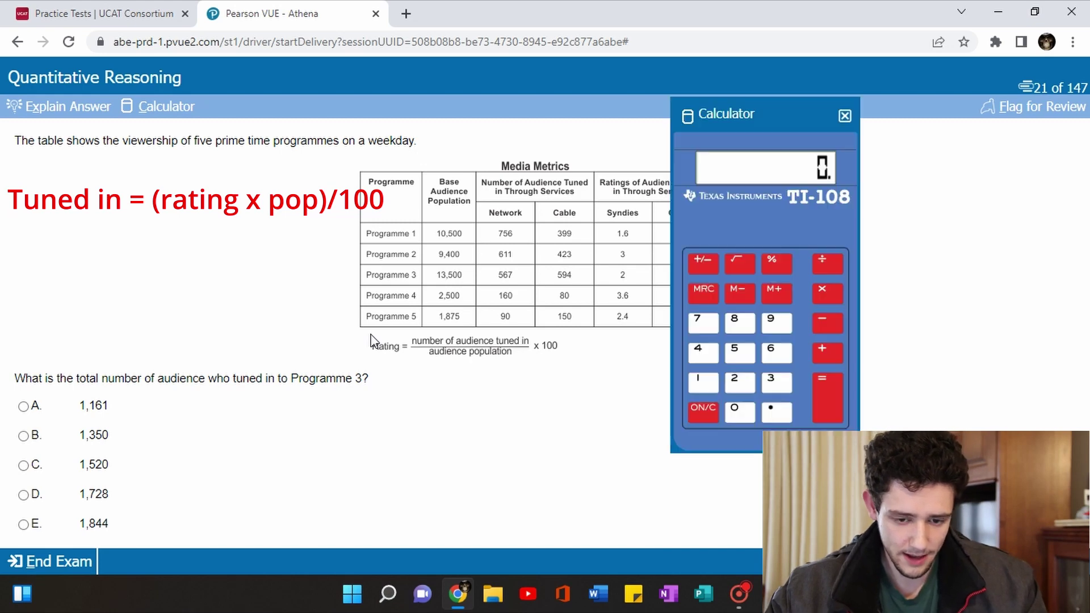
left_click_drag(776, 115, 912, 142)
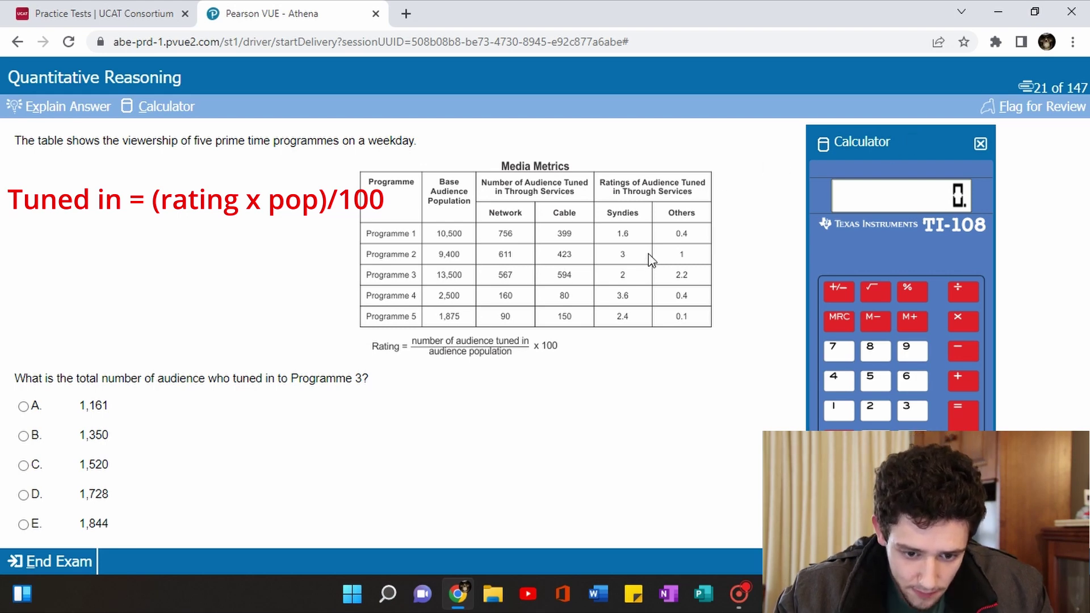
key("2")
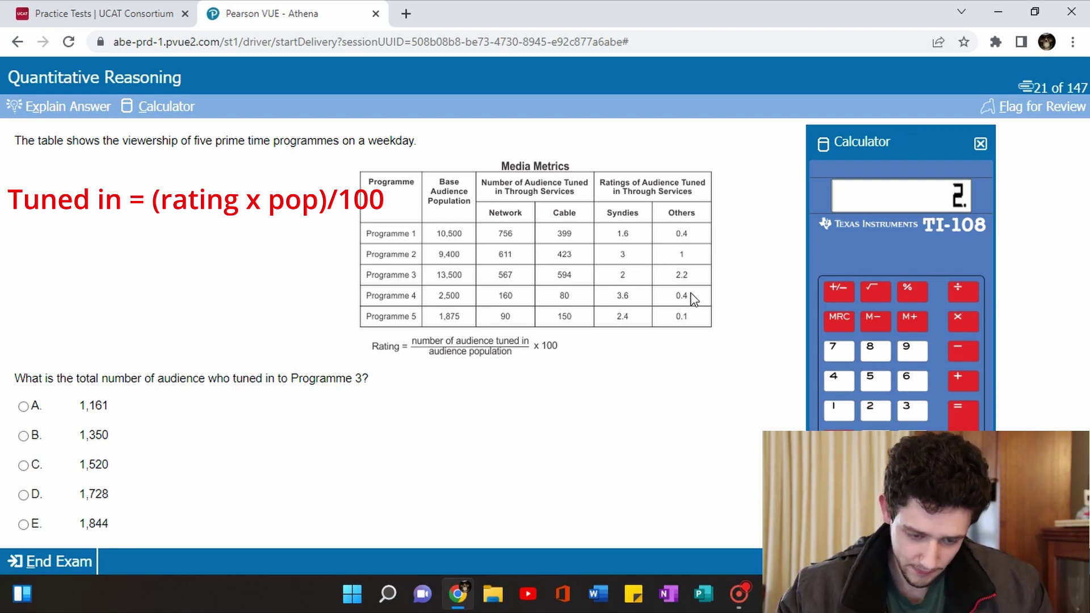
key("1")
key("3")
key("5")
key("0")
key("0")
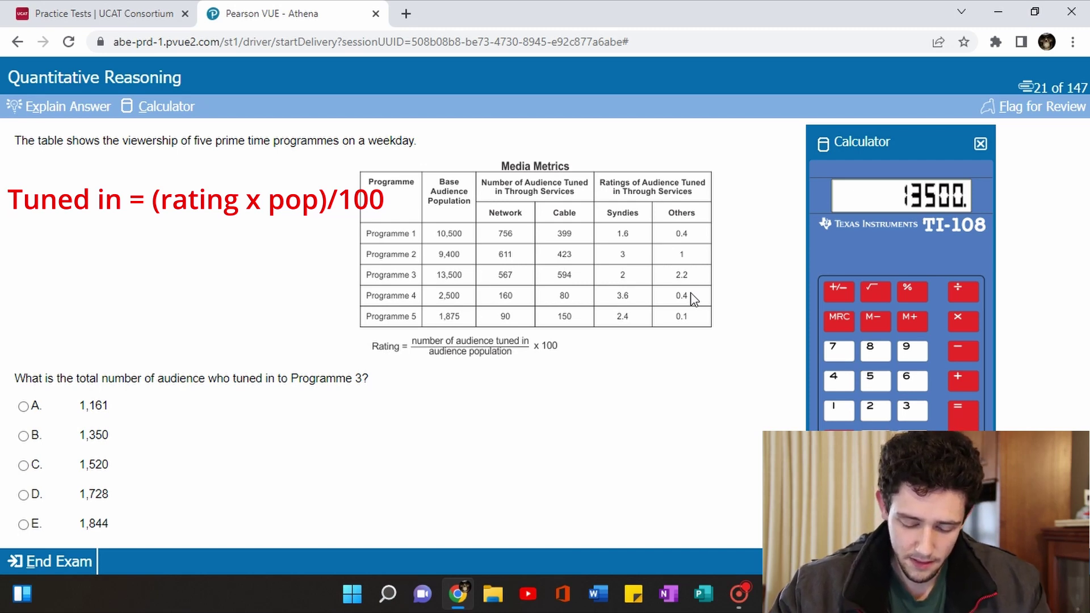
key("Return")
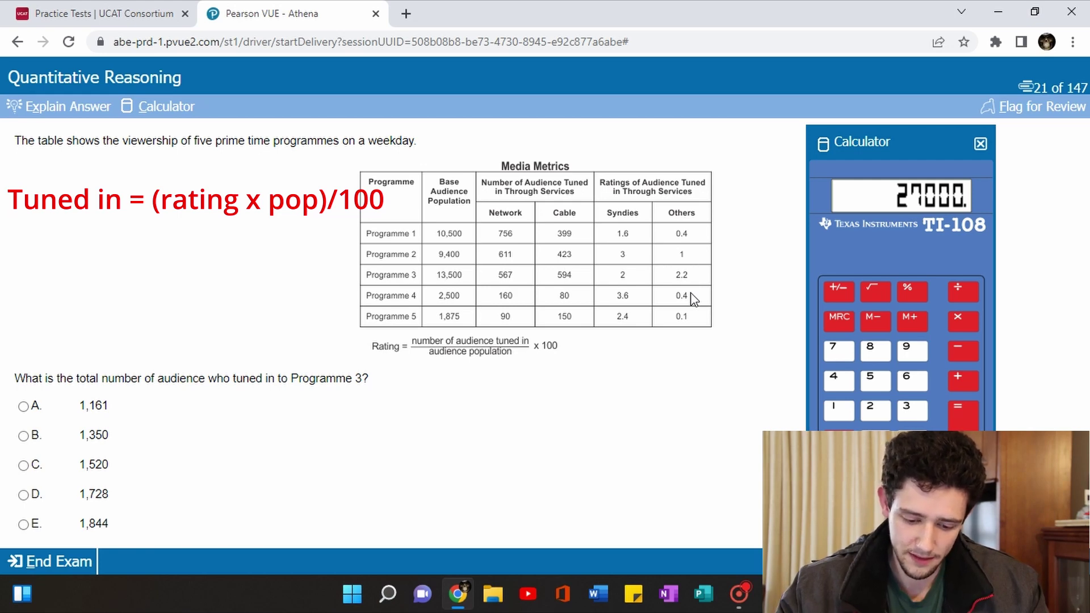
key("slash")
key("1")
key("0")
key("0")
key("Return")
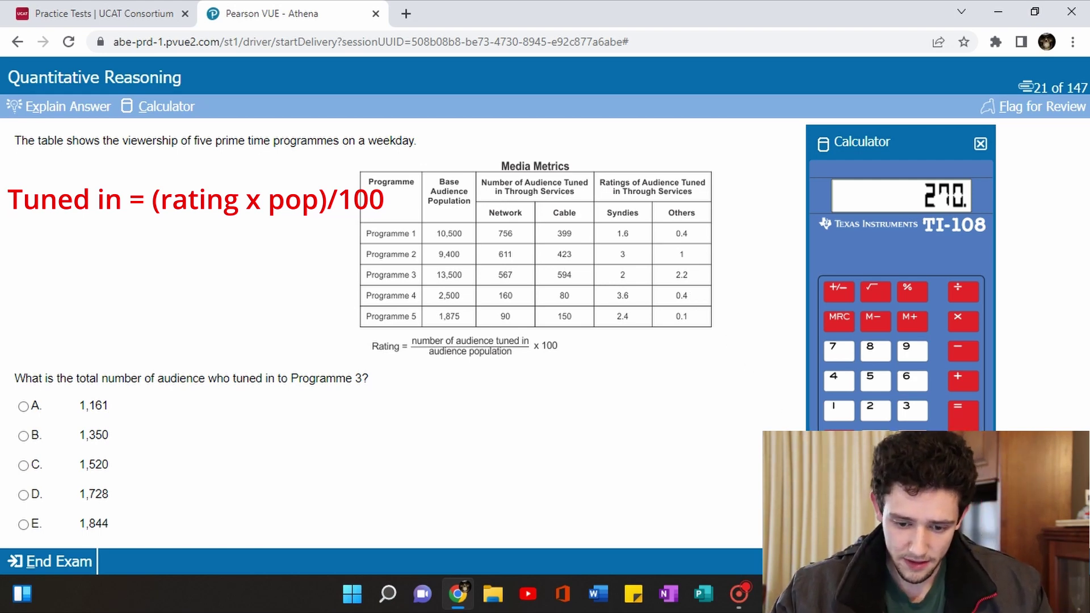
Compute Others viewers (297), total 1,728 with 567 and 594, choose option D, go to question 22.
left_click(838, 439)
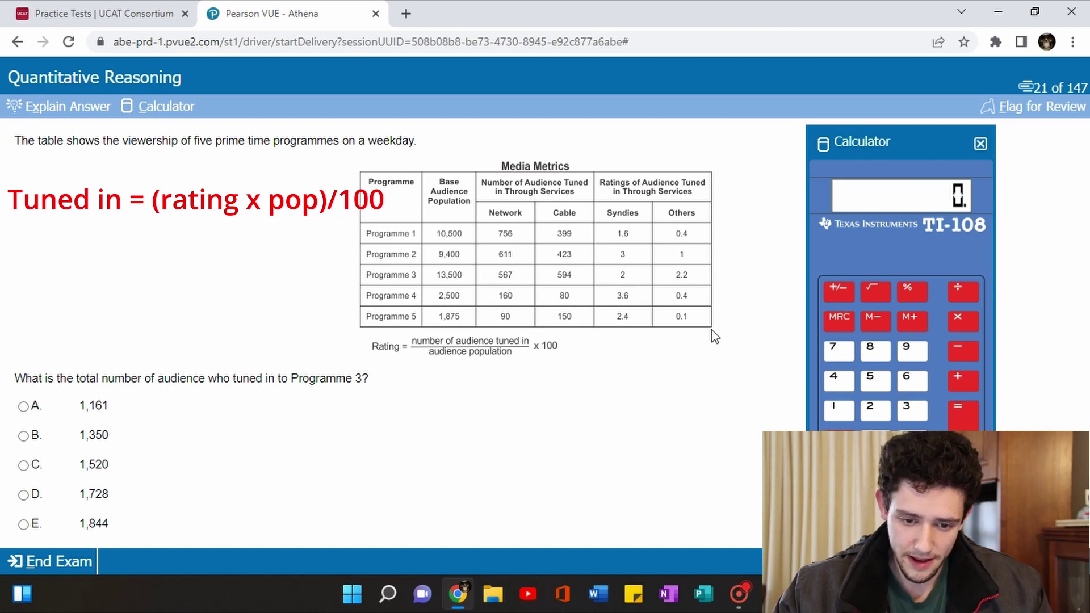
type("2.2*13")
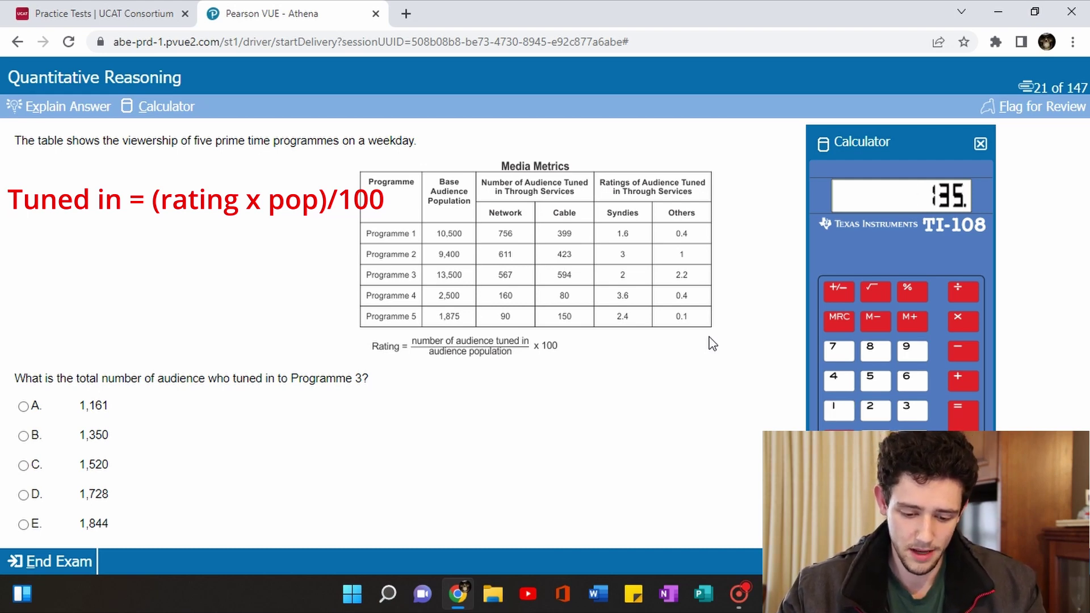
type("00*2.2")
key("Return")
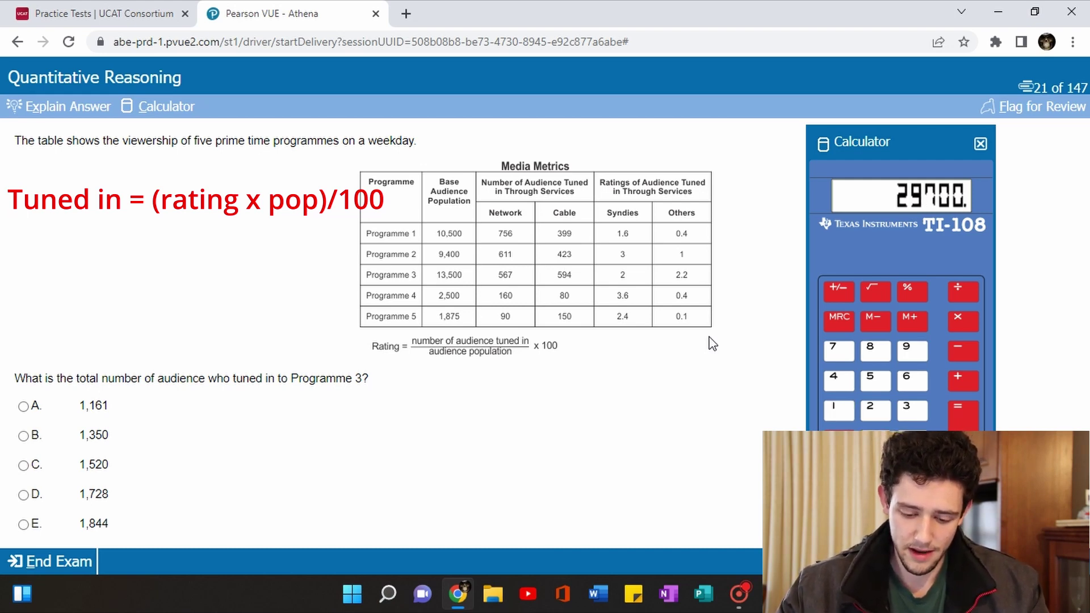
type("/100")
key("Return")
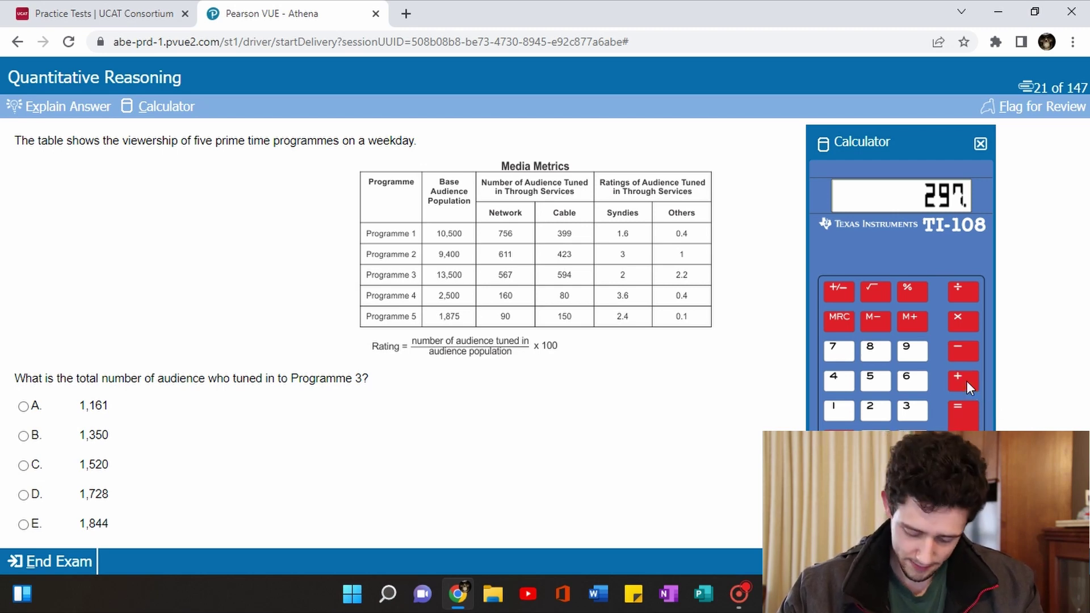
type("+270")
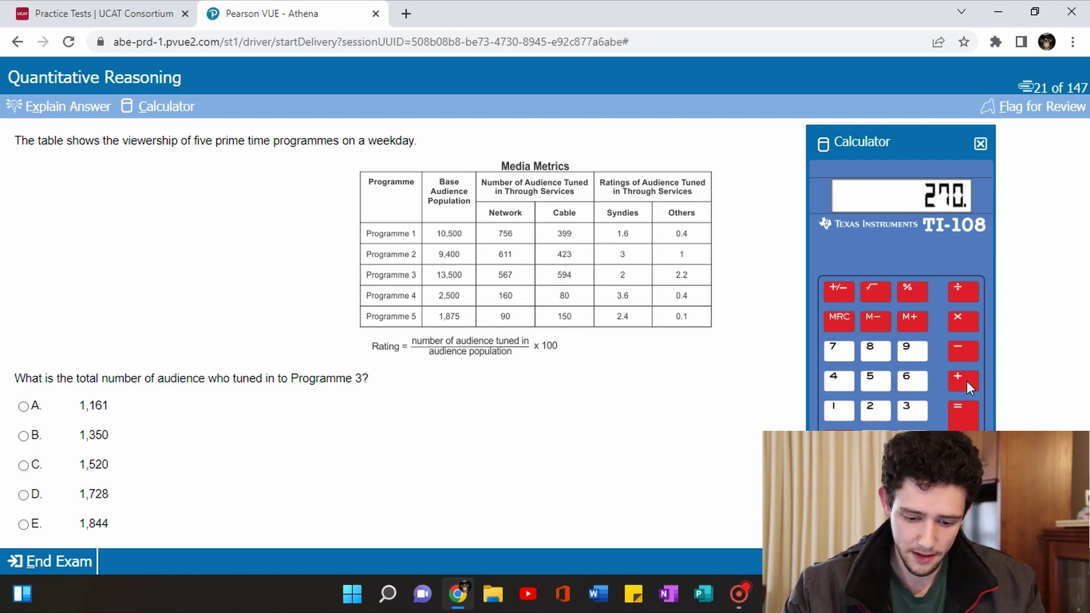
type("+567")
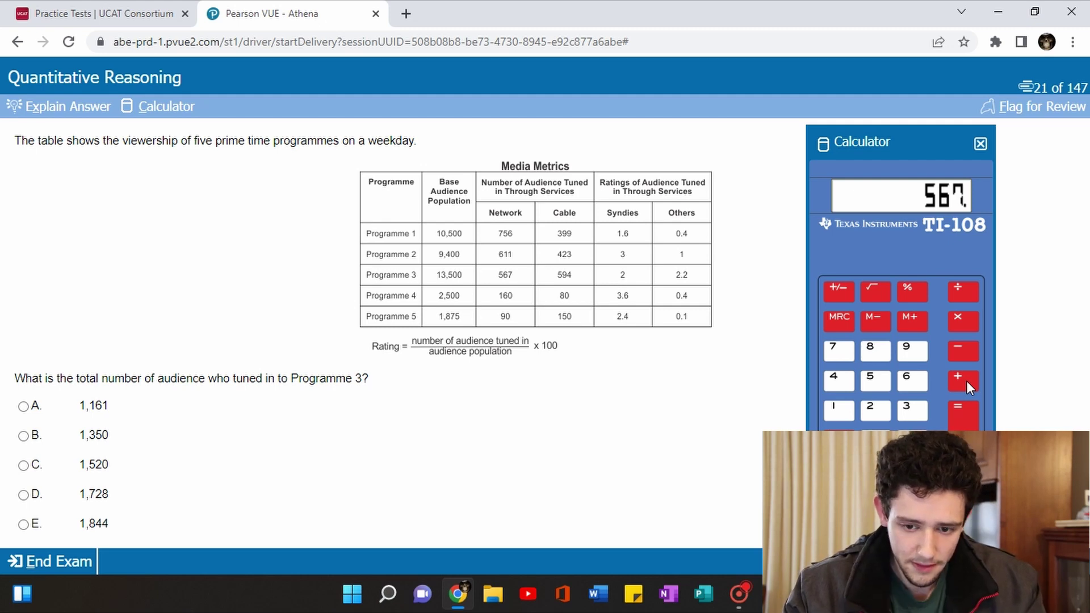
type("567")
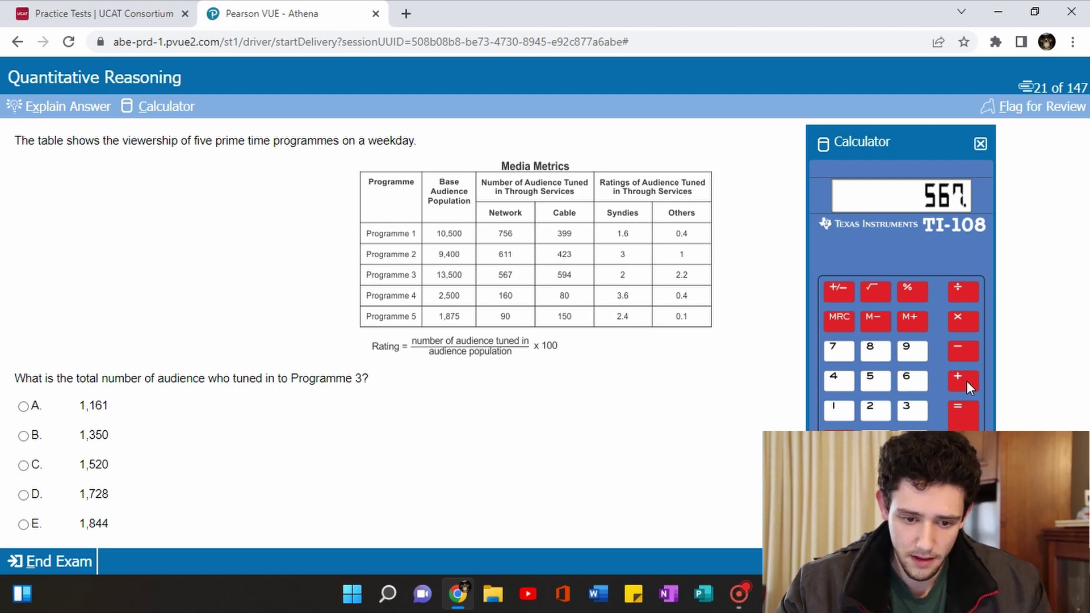
type("+594=")
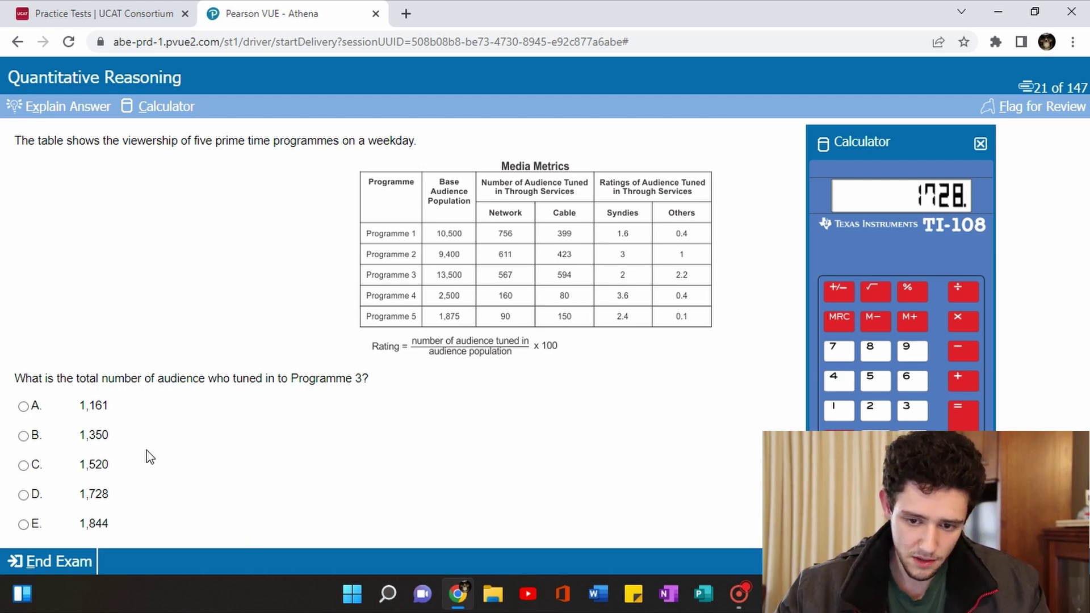
left_click(23, 494)
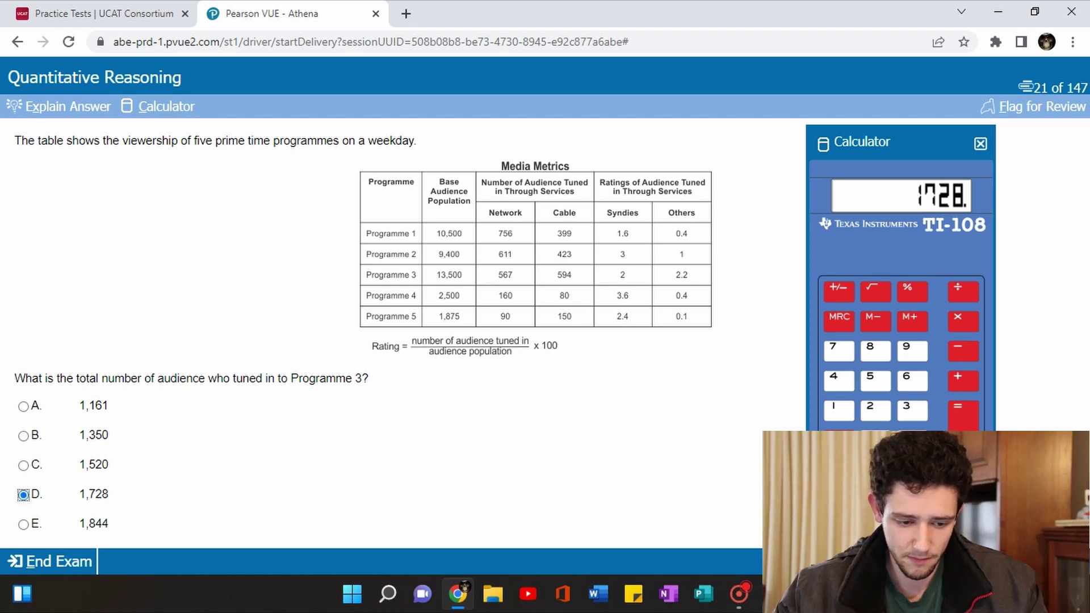
key("alt+n")
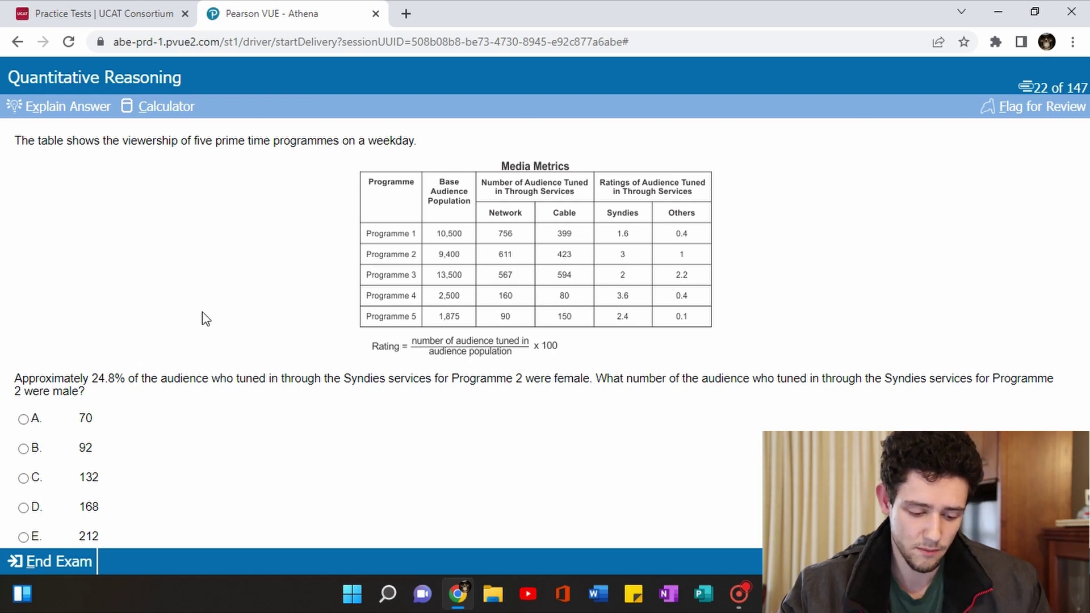
Calculate the male share of Programme 2 viewers as 100 − 24.8 = 75.2%.
key("alt+c")
key("Escape")
type("100-24.8")
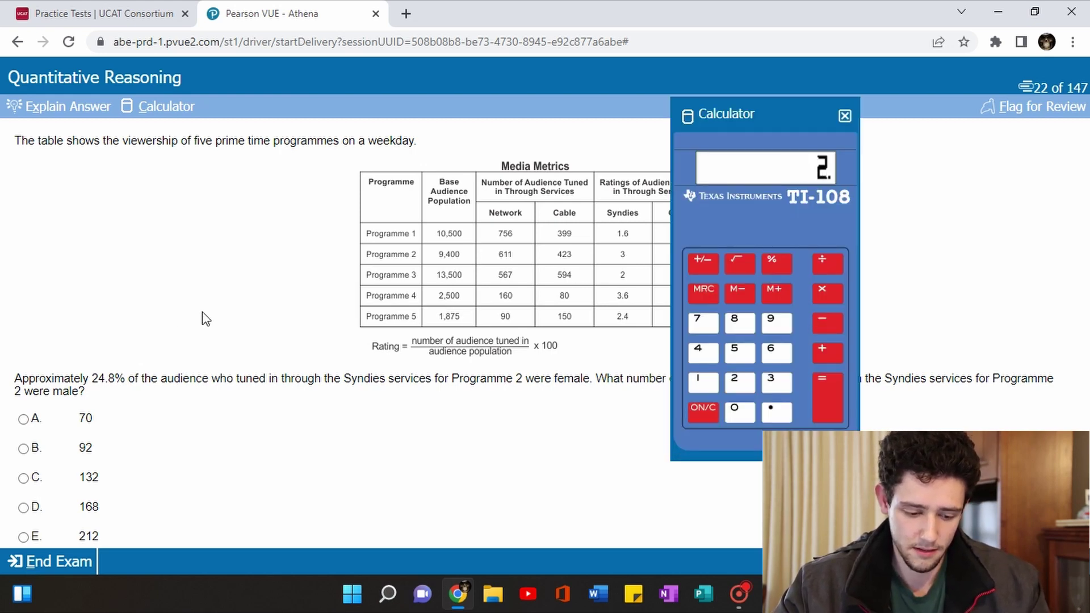
key("Return")
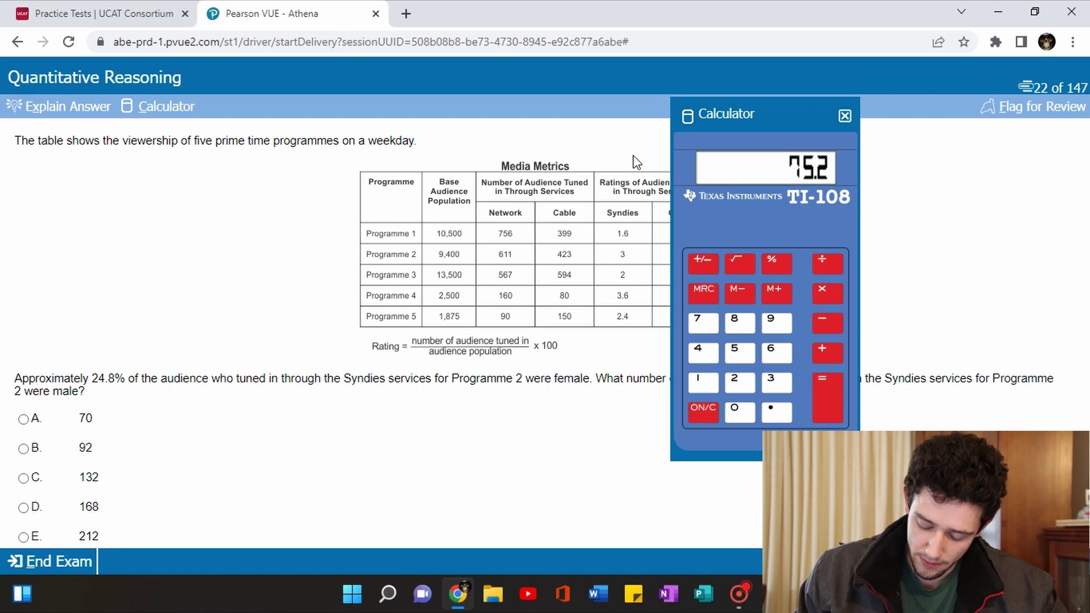
left_click_drag(786, 115, 938, 155)
key("Escape")
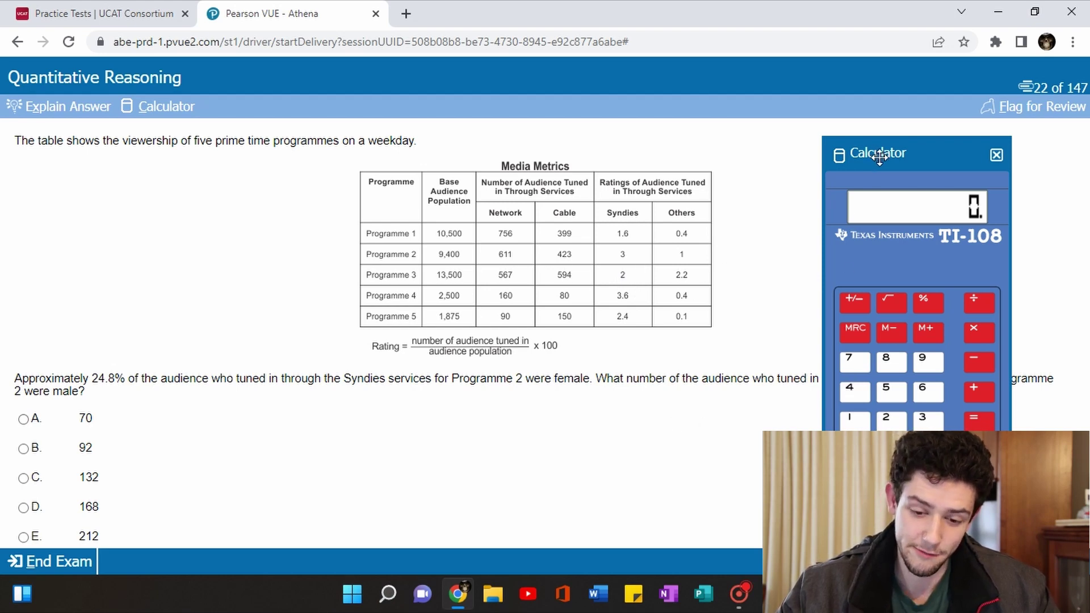
left_click_drag(880, 158, 179, 172)
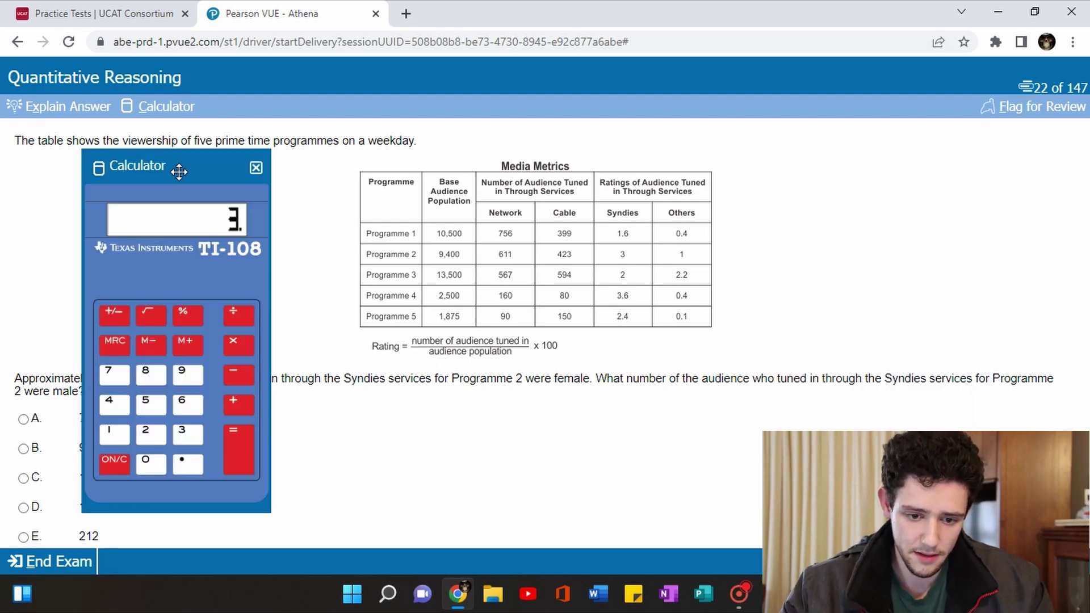
Compute Syndies viewers 3 × 9,400 / 100 = 282, then × 0.752 = 212.064 males.
type("9400")
key("Return")
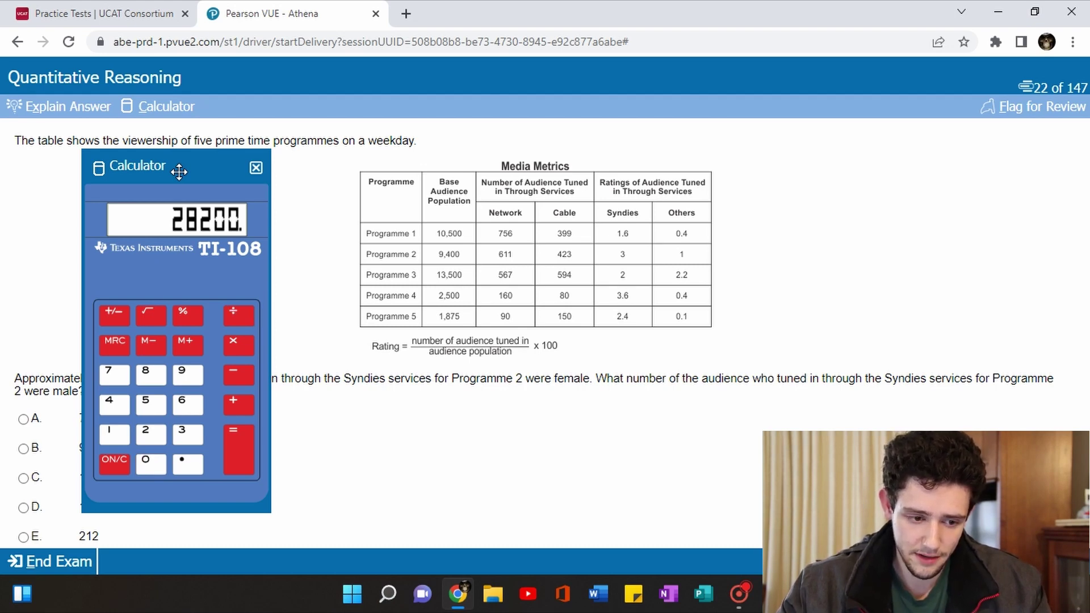
type("/100")
key("Return")
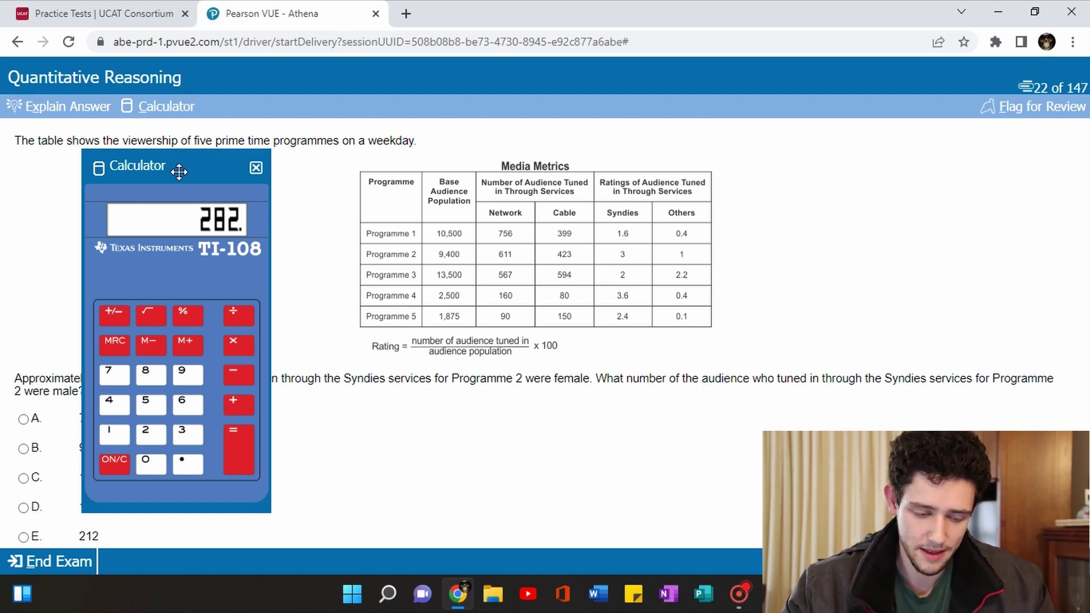
key("Escape")
type(".752")
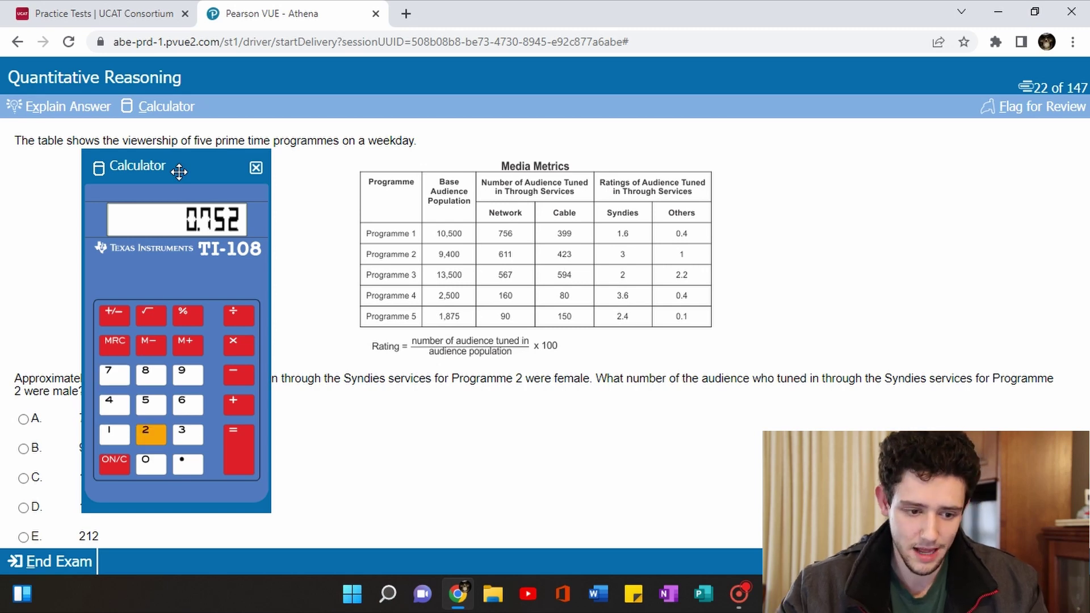
key("Return")
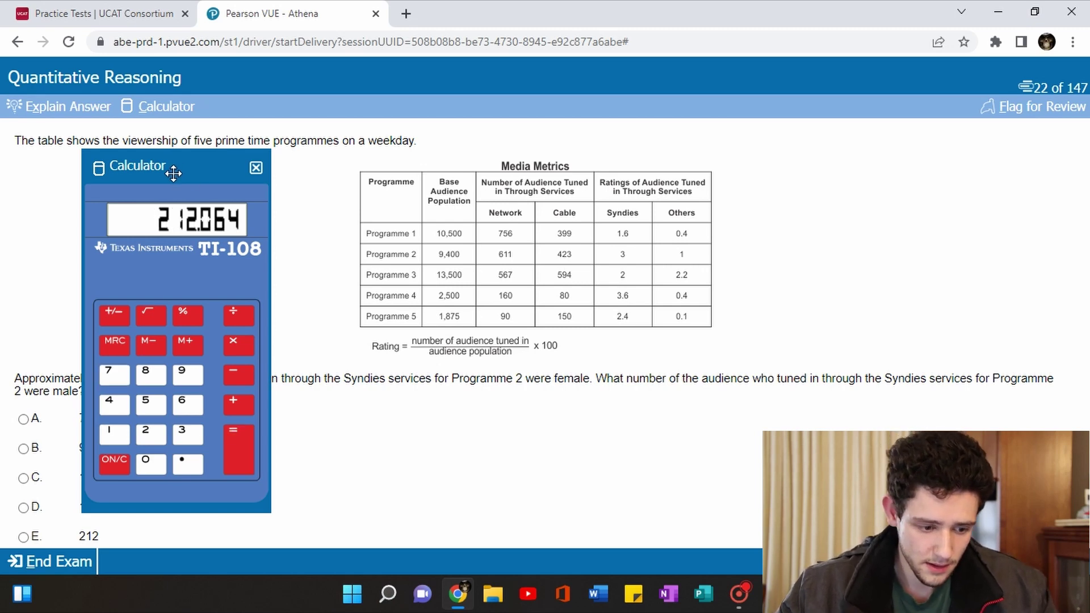
left_click_drag(173, 173, 753, 154)
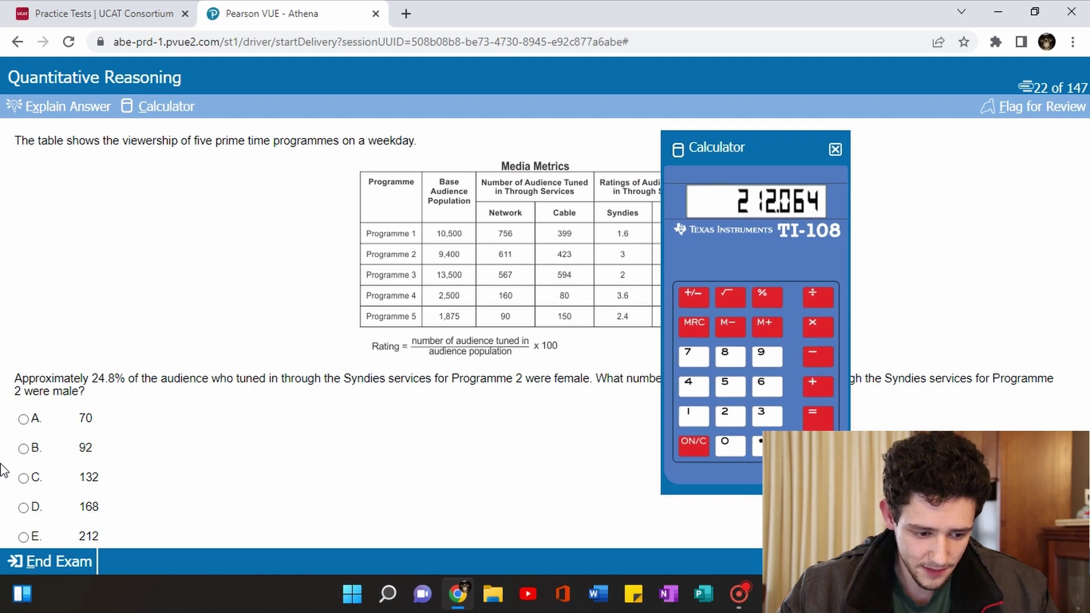